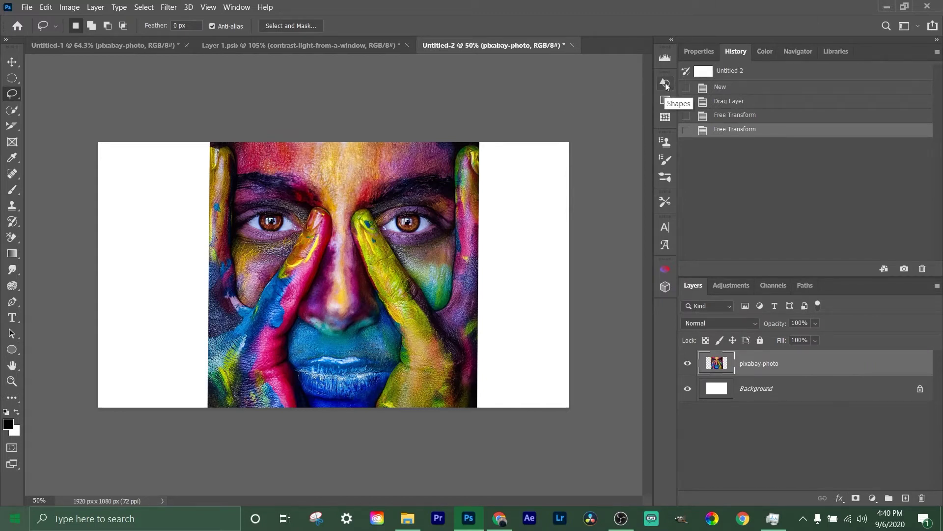
Browse the Legacy Gradients group, including the Pastels and Photographic Toning sets, and close the gradient presets.
{"action": "left_click", "coordinate": [666, 100]}
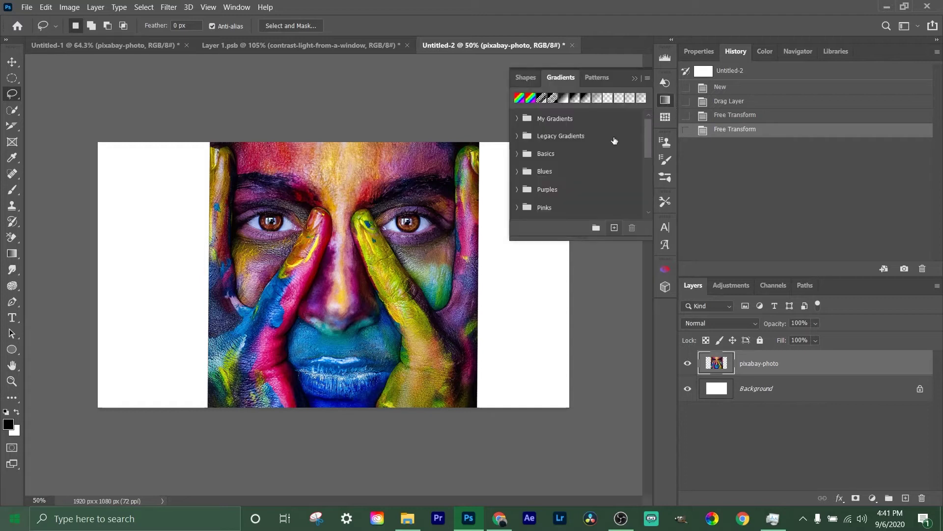
{"action": "left_click", "coordinate": [519, 138]}
{"action": "scroll", "coordinate": [571, 178], "scroll_direction": "down", "scroll_amount": 4}
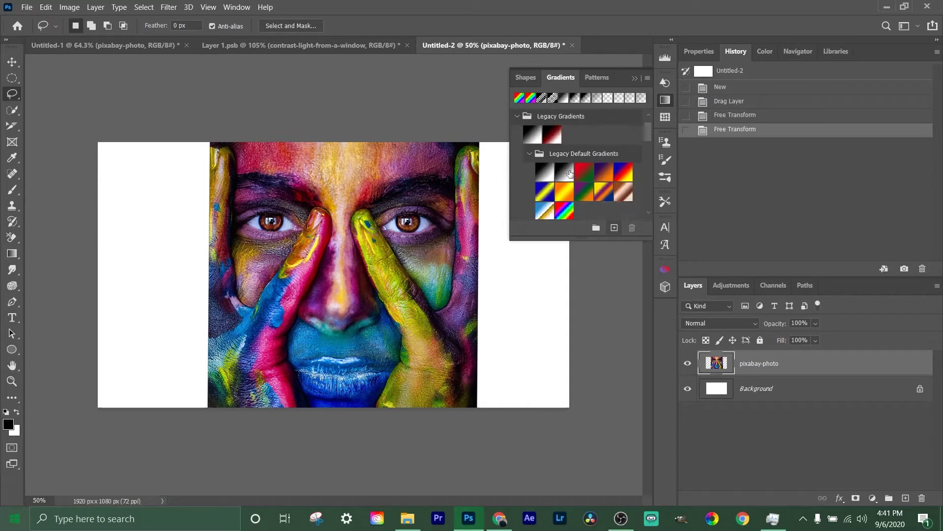
{"action": "scroll", "coordinate": [571, 180], "scroll_direction": "down", "scroll_amount": 4}
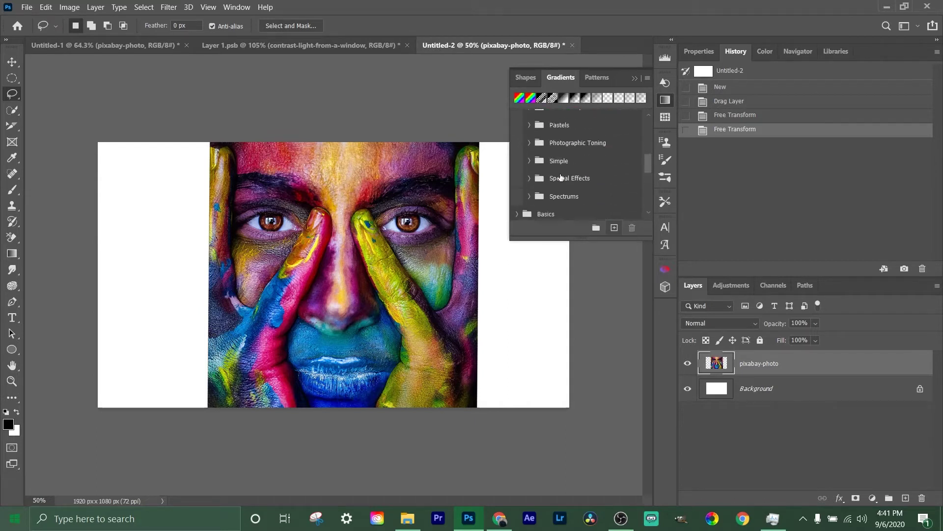
{"action": "left_click", "coordinate": [528, 143]}
{"action": "left_click", "coordinate": [528, 126]}
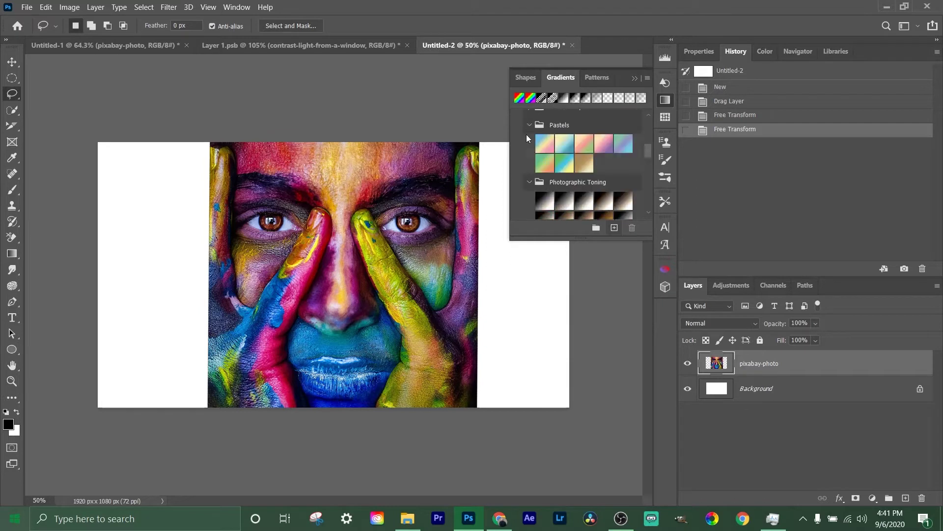
{"action": "left_click", "coordinate": [529, 126]}
{"action": "left_click", "coordinate": [528, 143]}
{"action": "scroll", "coordinate": [568, 187], "scroll_direction": "up", "scroll_amount": 10}
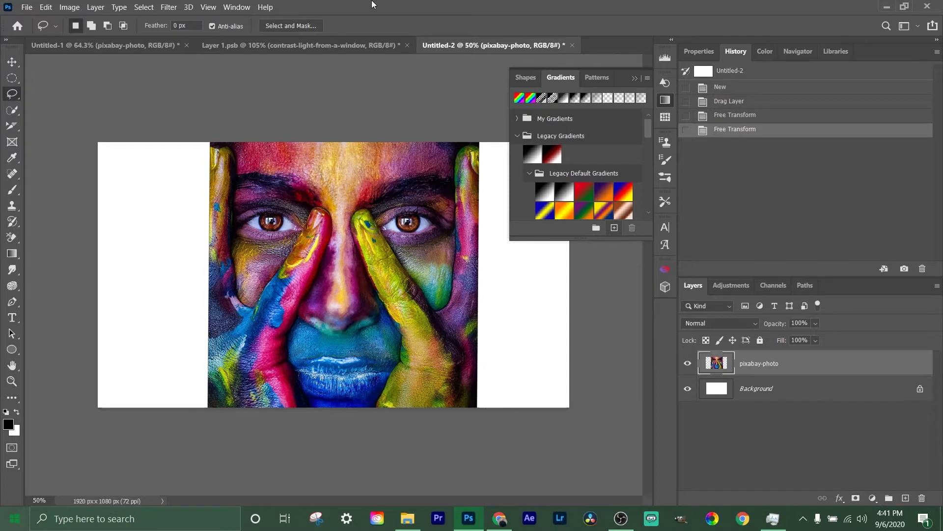
{"action": "left_click", "coordinate": [409, 74]}
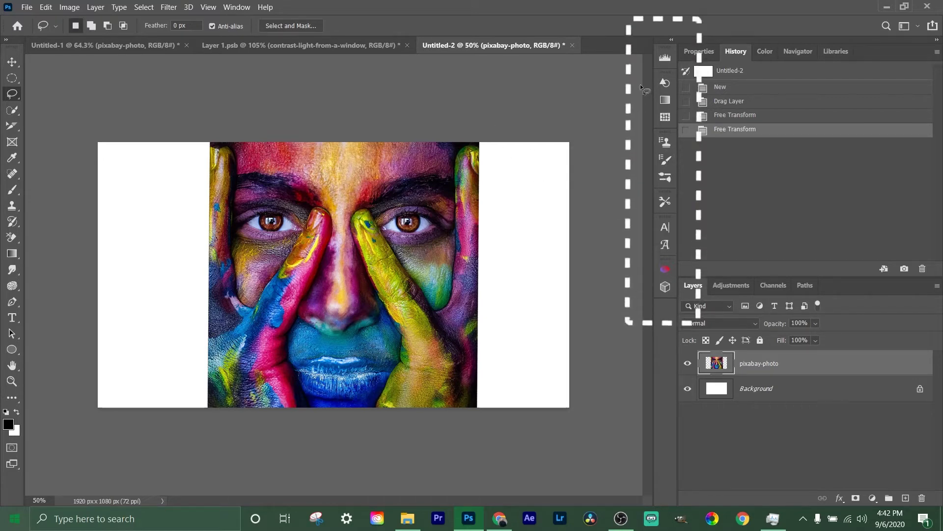
Show the brush presets, float their panel group over the canvas and check its Brush Settings.
{"action": "left_click", "coordinate": [235, 8]}
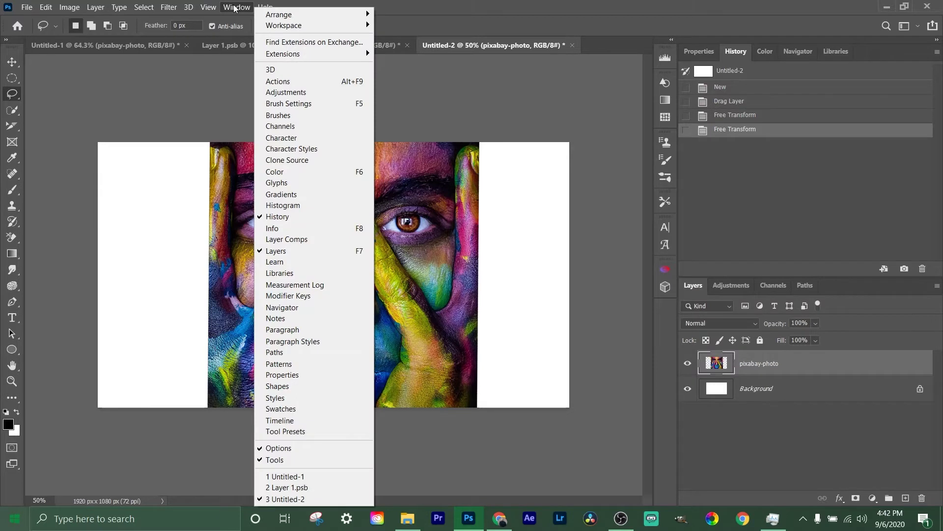
{"action": "left_click", "coordinate": [278, 115]}
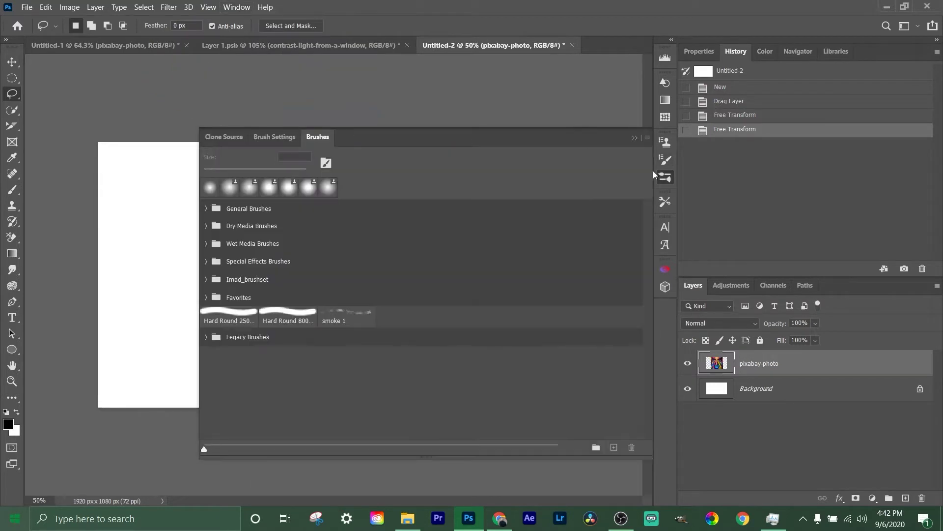
{"action": "mouse_move", "coordinate": [389, 137]}
{"action": "left_mouse_down"}
{"action": "mouse_move", "coordinate": [376, 112]}
{"action": "mouse_move", "coordinate": [384, 132]}
{"action": "left_mouse_up"}
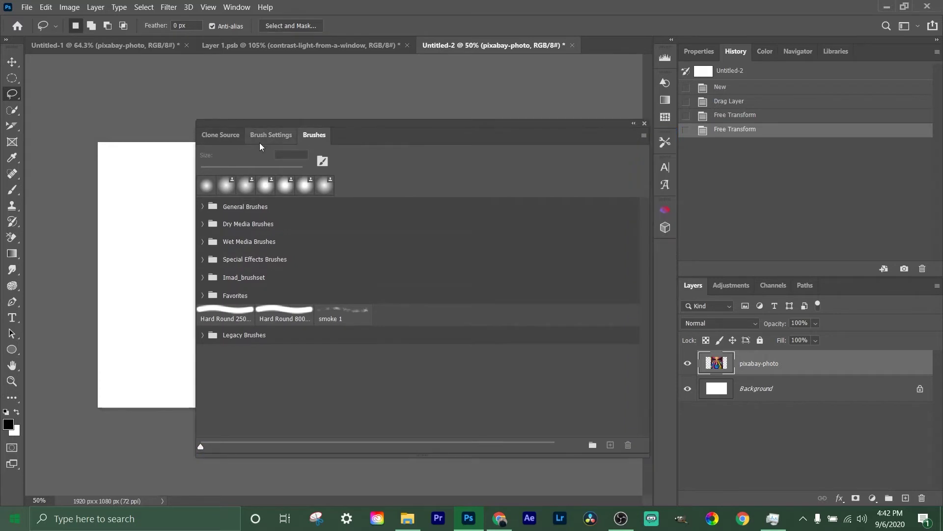
{"action": "left_click", "coordinate": [279, 133]}
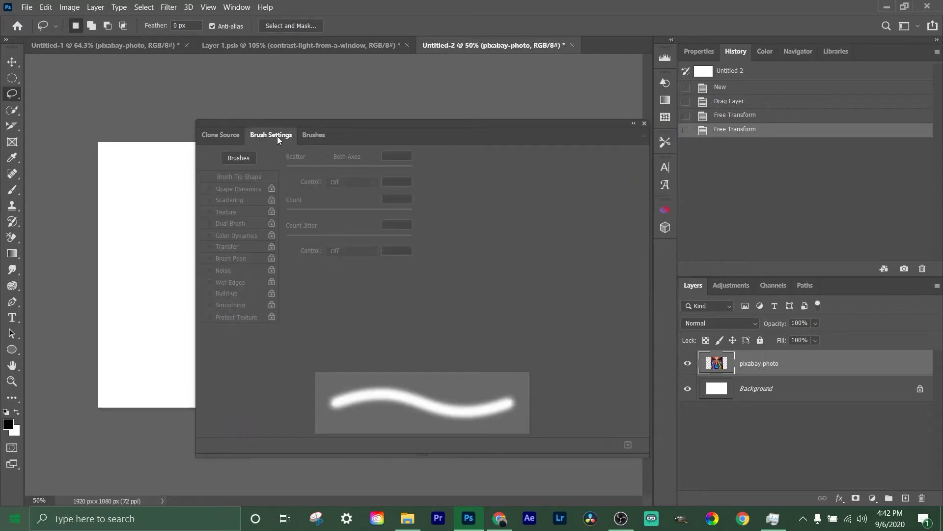
{"action": "left_click", "coordinate": [316, 135]}
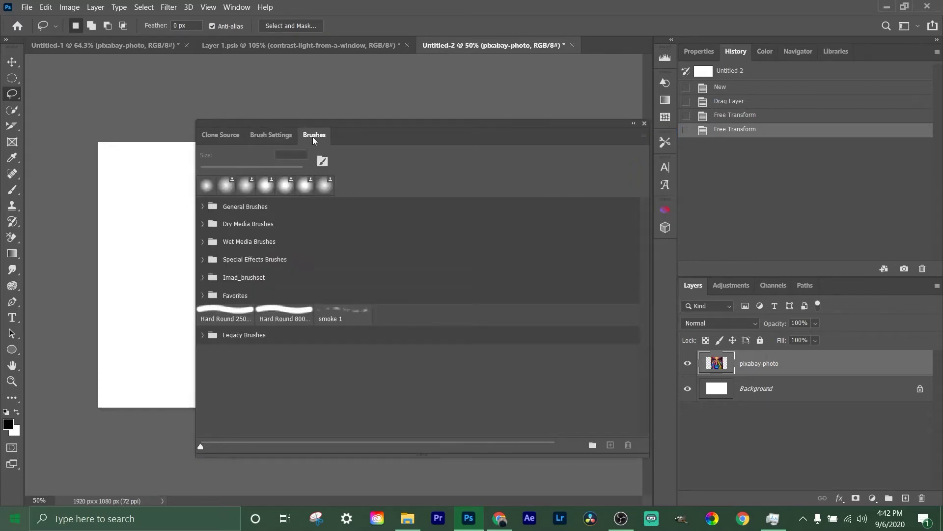
Try to restore the Legacy Brushes set to the list of brush presets.
{"action": "left_click", "coordinate": [644, 137]}
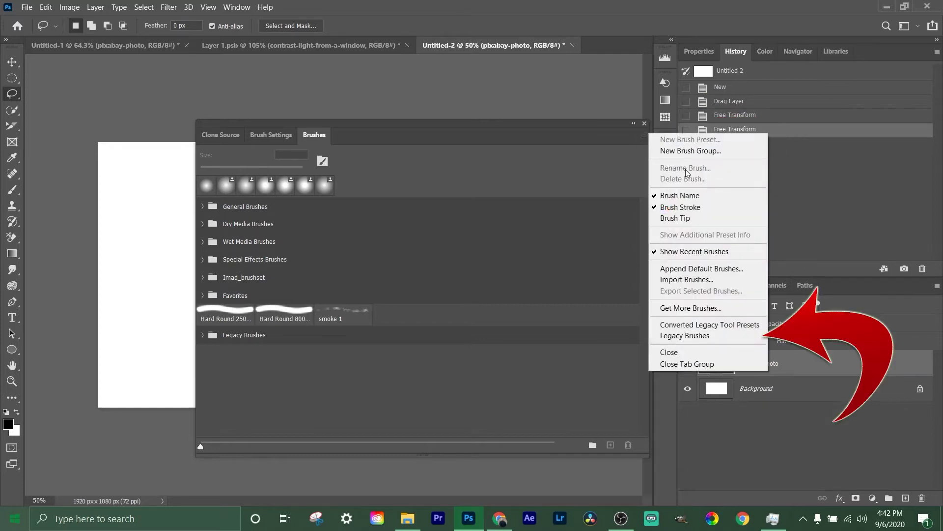
{"action": "left_click", "coordinate": [682, 336]}
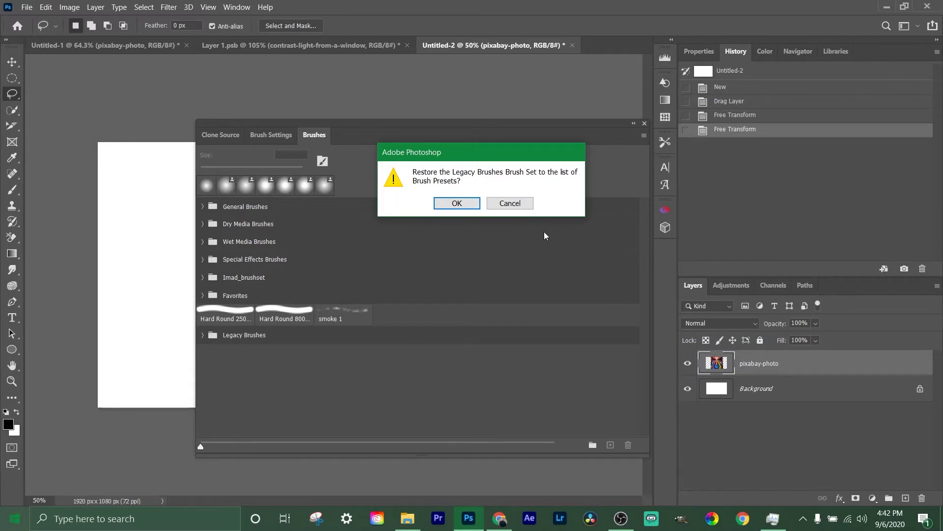
{"action": "left_click", "coordinate": [509, 203]}
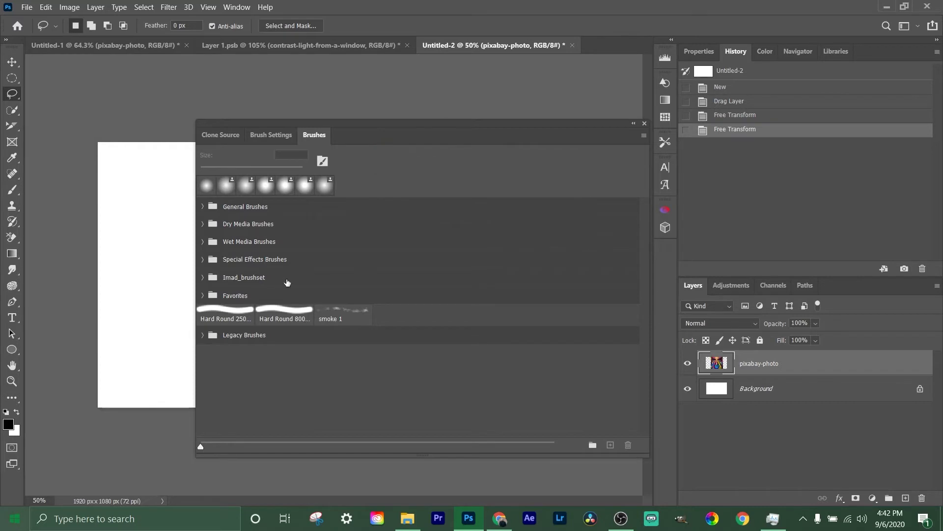
Expand the Legacy Brushes group and browse the brushes in its Default Brushes set.
{"action": "left_click", "coordinate": [205, 337]}
{"action": "scroll", "coordinate": [310, 368], "scroll_direction": "down", "scroll_amount": 3}
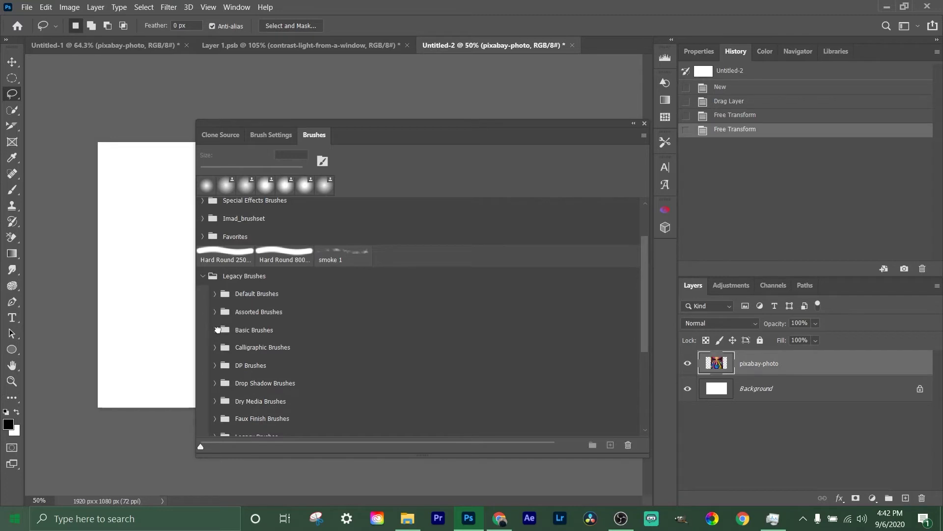
{"action": "left_click", "coordinate": [215, 293]}
{"action": "scroll", "coordinate": [385, 359], "scroll_direction": "down", "scroll_amount": 1}
{"action": "scroll", "coordinate": [385, 359], "scroll_direction": "down", "scroll_amount": 12}
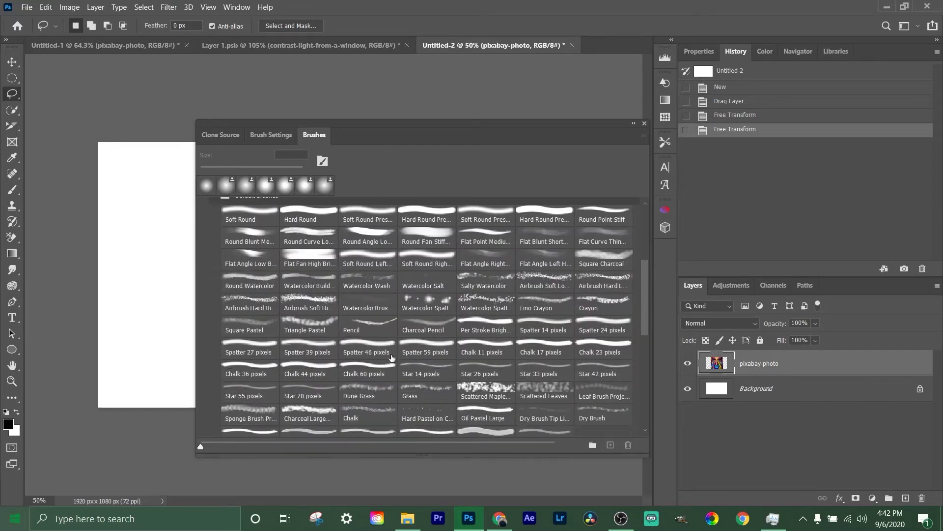
{"action": "scroll", "coordinate": [644, 324], "scroll_direction": "down", "scroll_amount": 5}
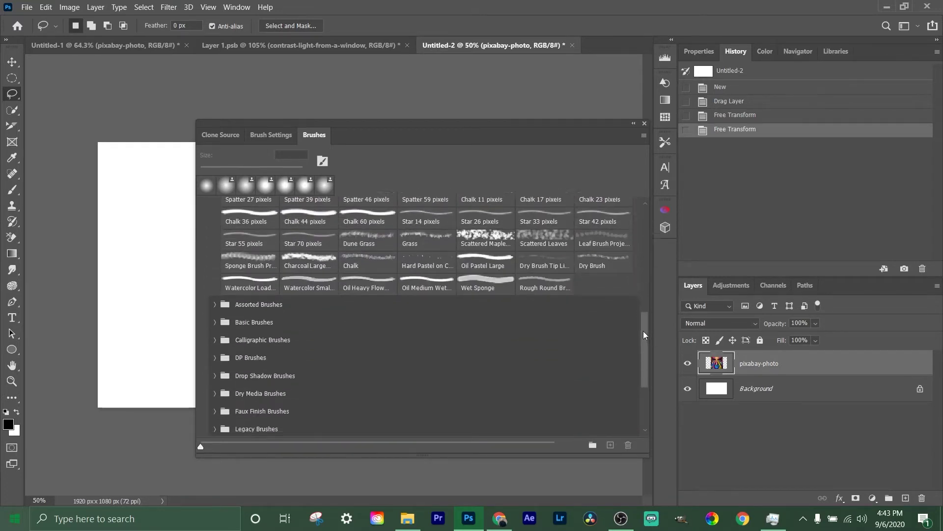
Examine the Basic Brushes set, collapse the legacy brush groups and close the floating brush presets.
{"action": "left_click", "coordinate": [214, 265]}
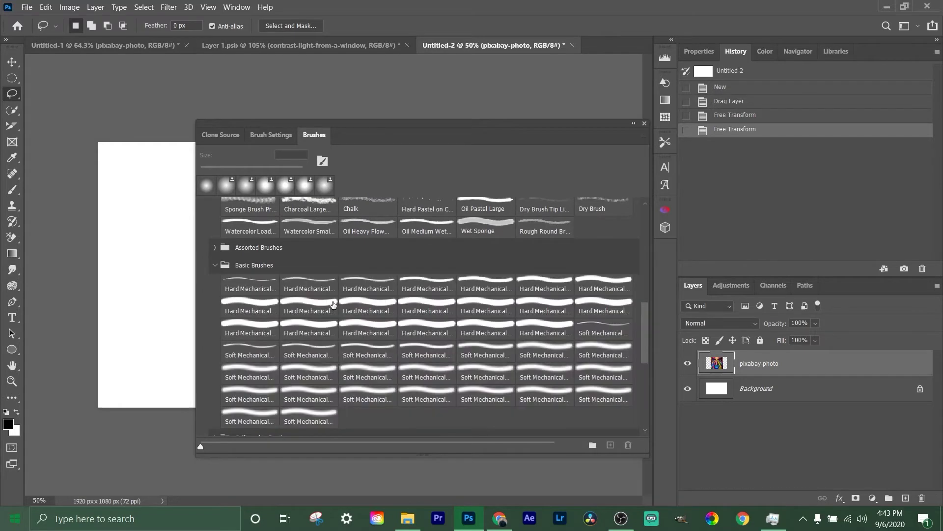
{"action": "scroll", "coordinate": [258, 280], "scroll_direction": "down", "scroll_amount": 1}
{"action": "left_click", "coordinate": [214, 246]}
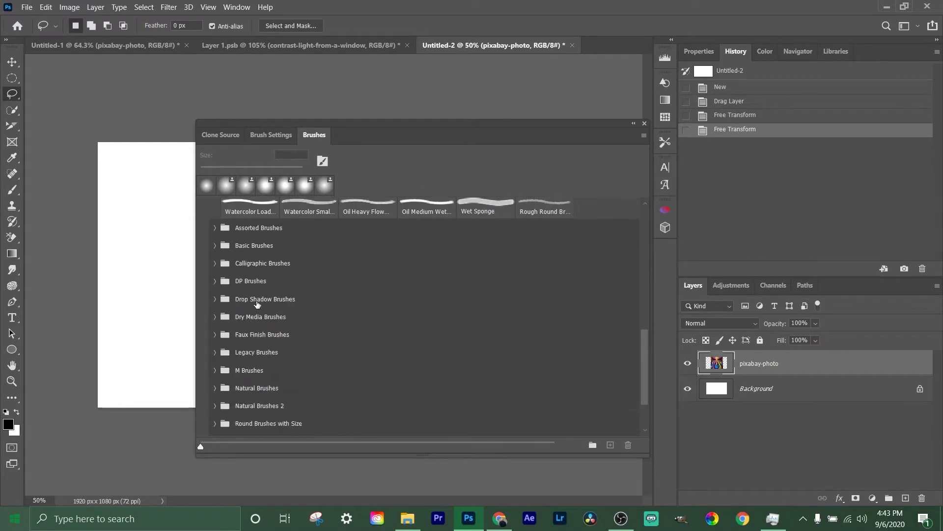
{"action": "scroll", "coordinate": [224, 294], "scroll_direction": "up", "scroll_amount": 10}
{"action": "scroll", "coordinate": [222, 324], "scroll_direction": "up", "scroll_amount": 2}
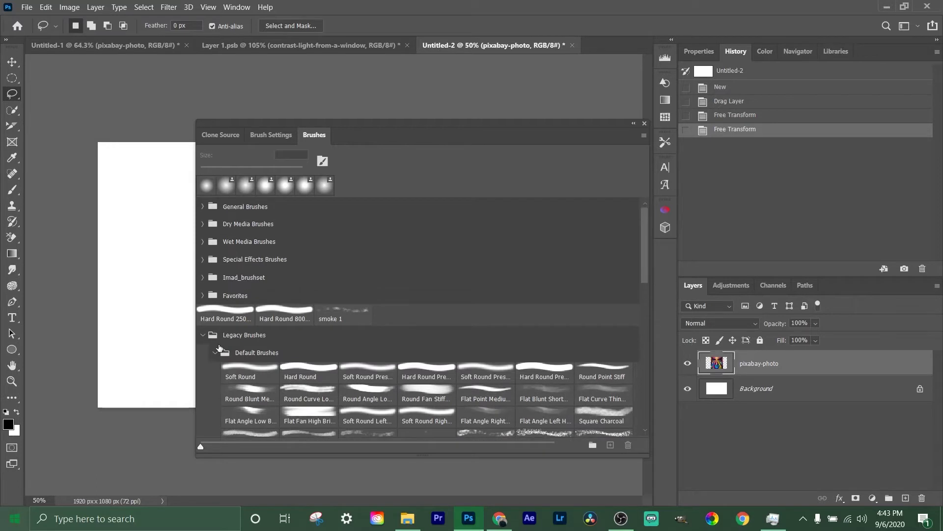
{"action": "left_click", "coordinate": [215, 353]}
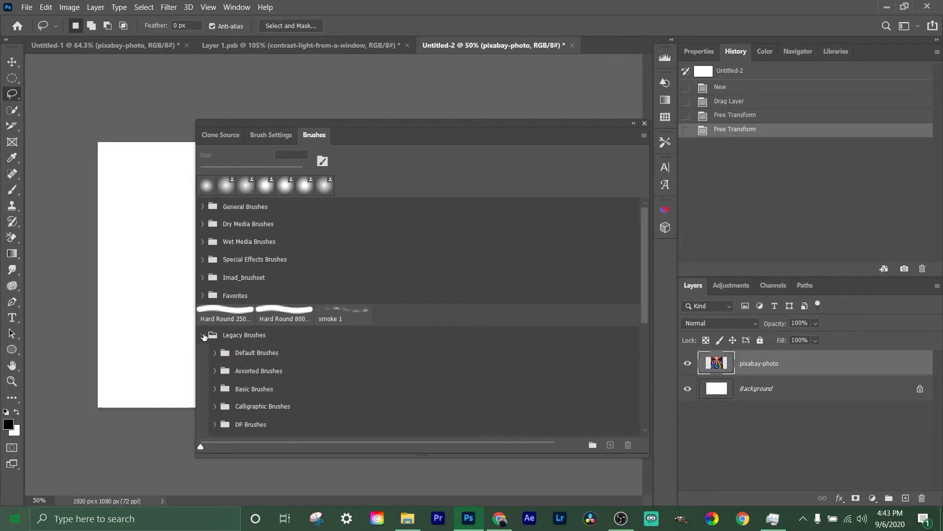
{"action": "left_click", "coordinate": [203, 335]}
{"action": "left_click", "coordinate": [645, 123]}
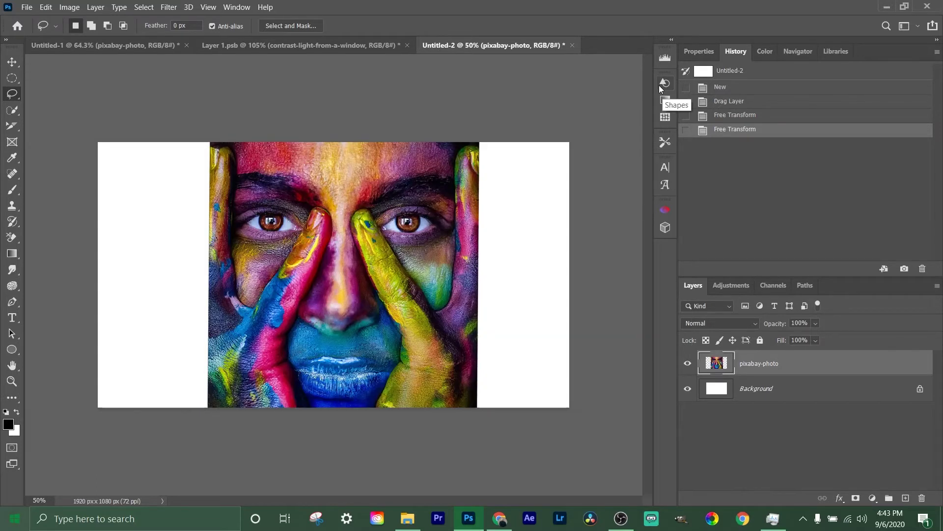
Show the gradient presets and load the Legacy Gradients set into them.
{"action": "left_click", "coordinate": [232, 9]}
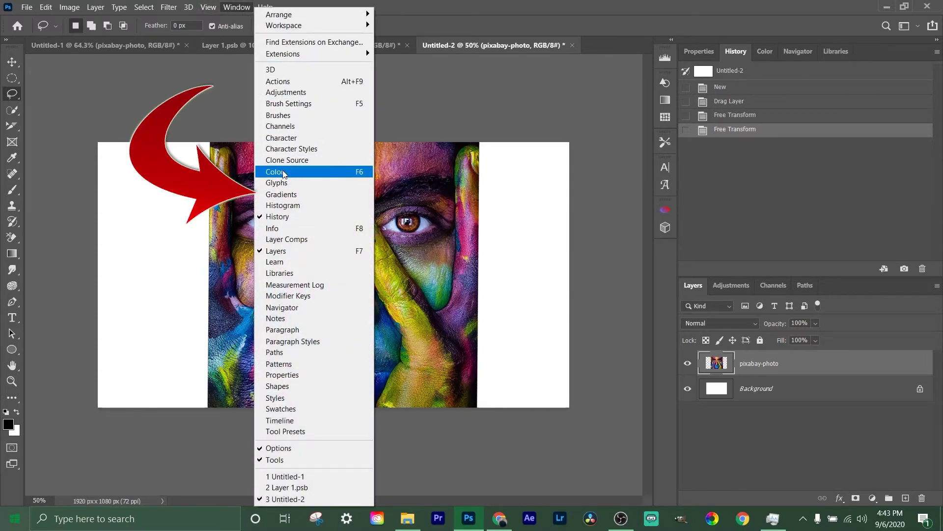
{"action": "left_click", "coordinate": [283, 195]}
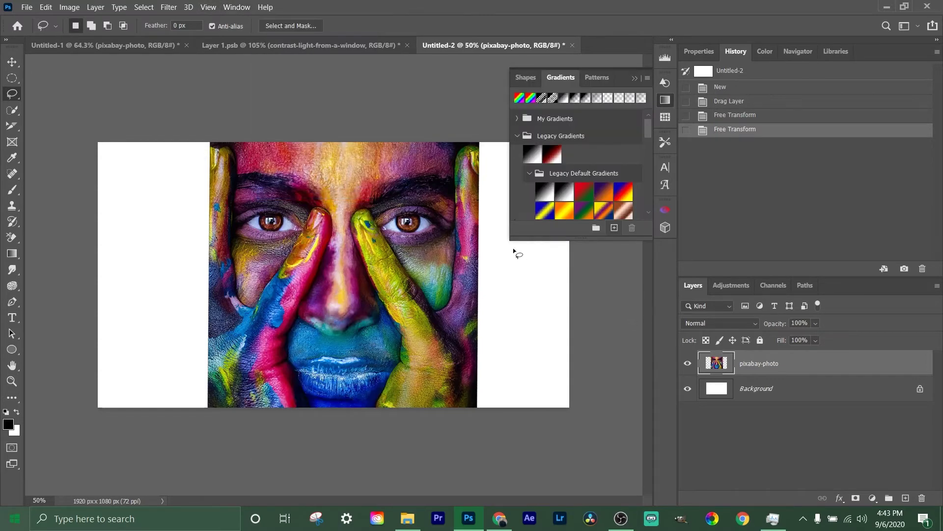
{"action": "left_click", "coordinate": [647, 79]}
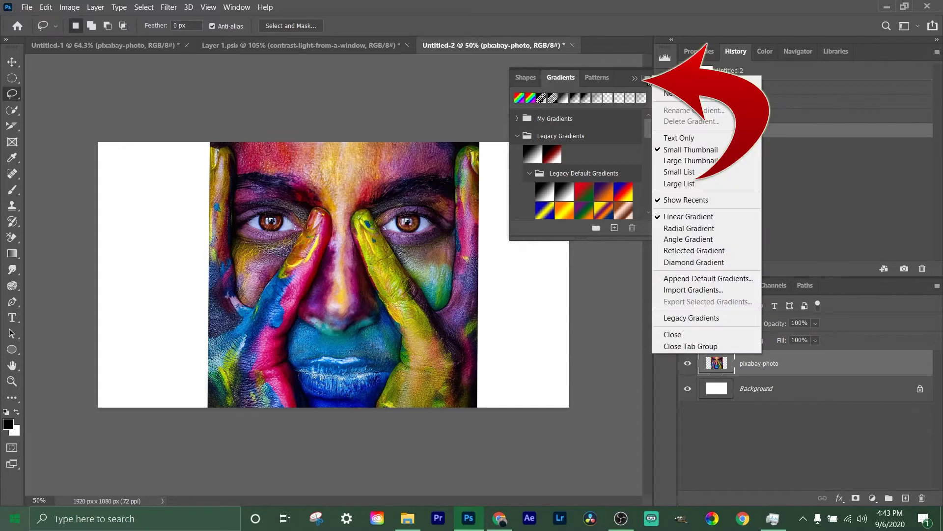
{"action": "left_click", "coordinate": [667, 318]}
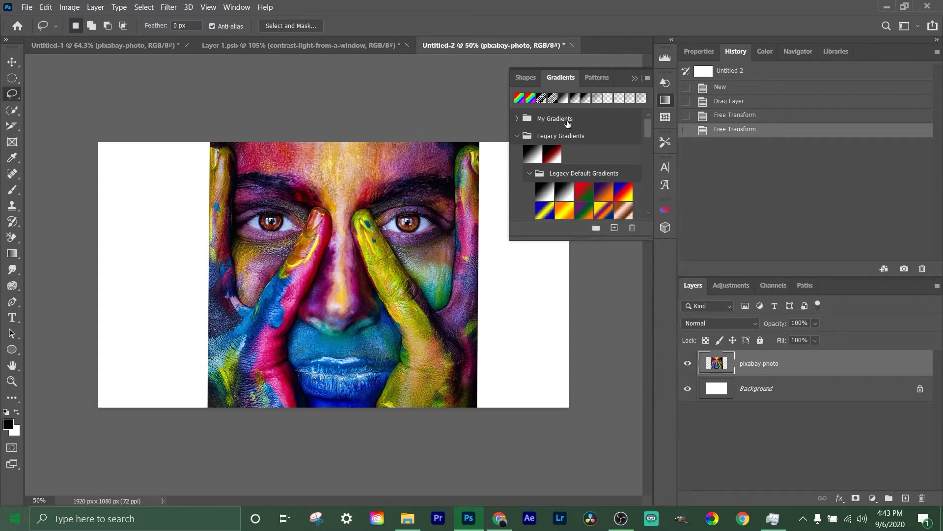
Look through the loaded legacy gradient sets, including Special Effects, and collapse the gradient presets.
{"action": "scroll", "coordinate": [562, 176], "scroll_direction": "down", "scroll_amount": 2}
{"action": "scroll", "coordinate": [558, 176], "scroll_direction": "up", "scroll_amount": 1}
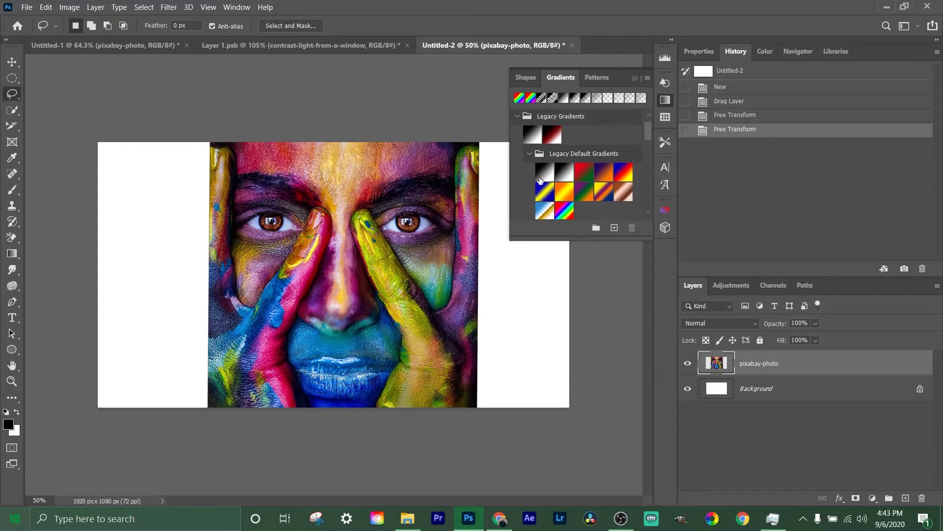
{"action": "scroll", "coordinate": [556, 176], "scroll_direction": "down", "scroll_amount": 6}
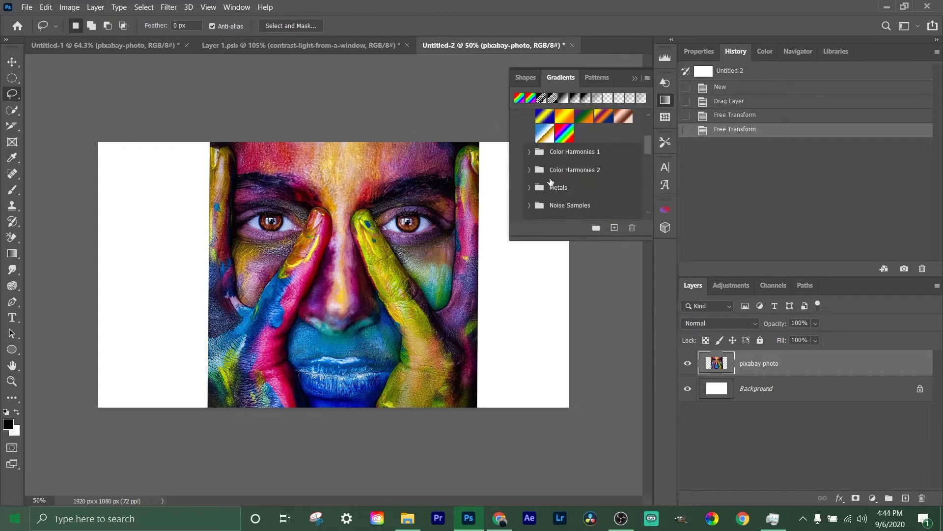
{"action": "scroll", "coordinate": [551, 185], "scroll_direction": "down", "scroll_amount": 1}
{"action": "left_click", "coordinate": [527, 171]}
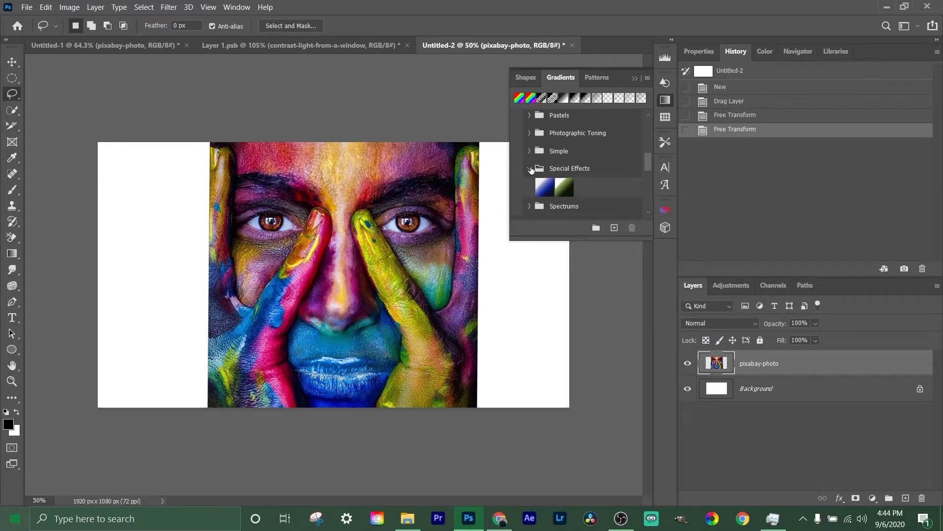
{"action": "scroll", "coordinate": [535, 162], "scroll_direction": "down", "scroll_amount": 4}
{"action": "scroll", "coordinate": [537, 156], "scroll_direction": "up", "scroll_amount": 2}
{"action": "scroll", "coordinate": [535, 143], "scroll_direction": "up", "scroll_amount": 10}
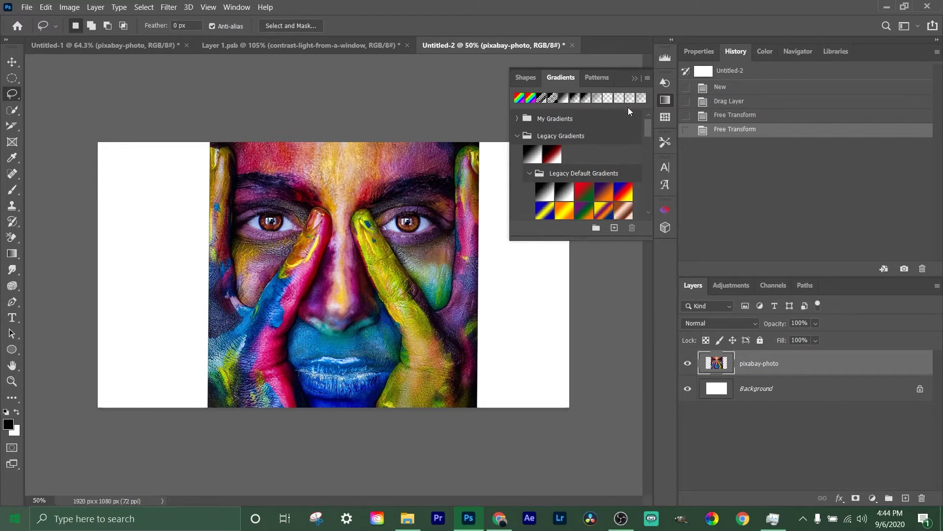
{"action": "left_click", "coordinate": [635, 79]}
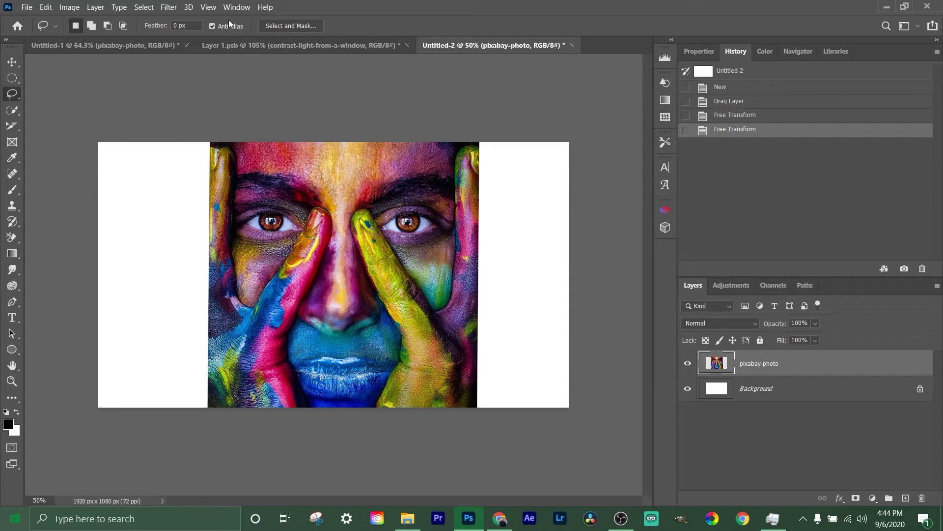
Show the pattern presets and load the Legacy Patterns and More set into them.
{"action": "left_click", "coordinate": [237, 7]}
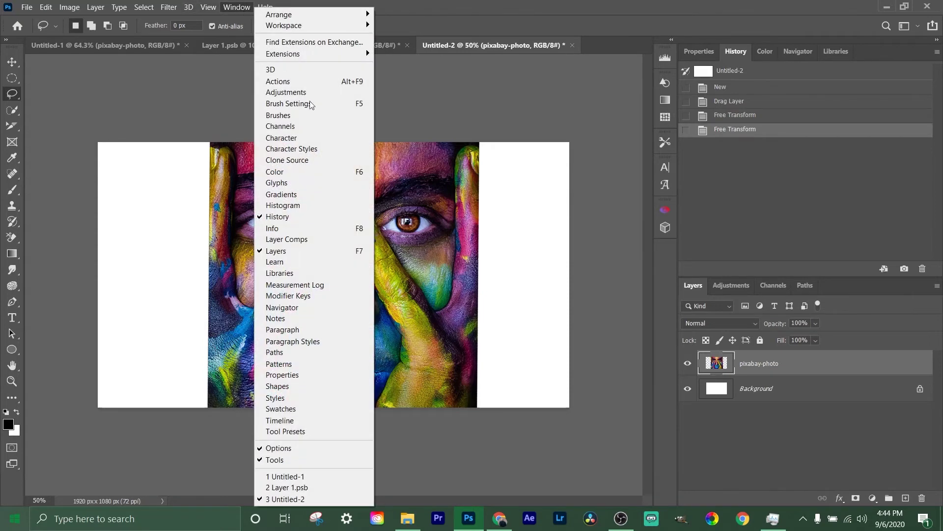
{"action": "left_click", "coordinate": [316, 369]}
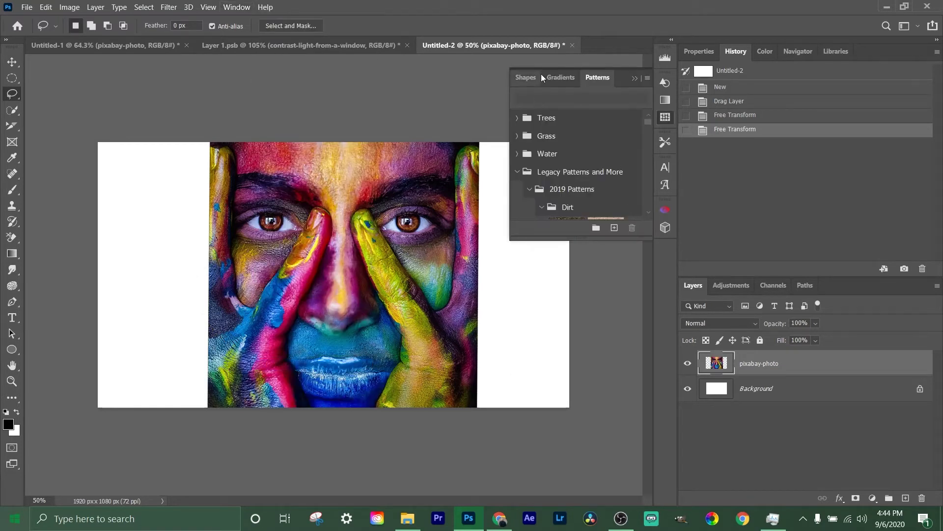
{"action": "left_click", "coordinate": [647, 79]}
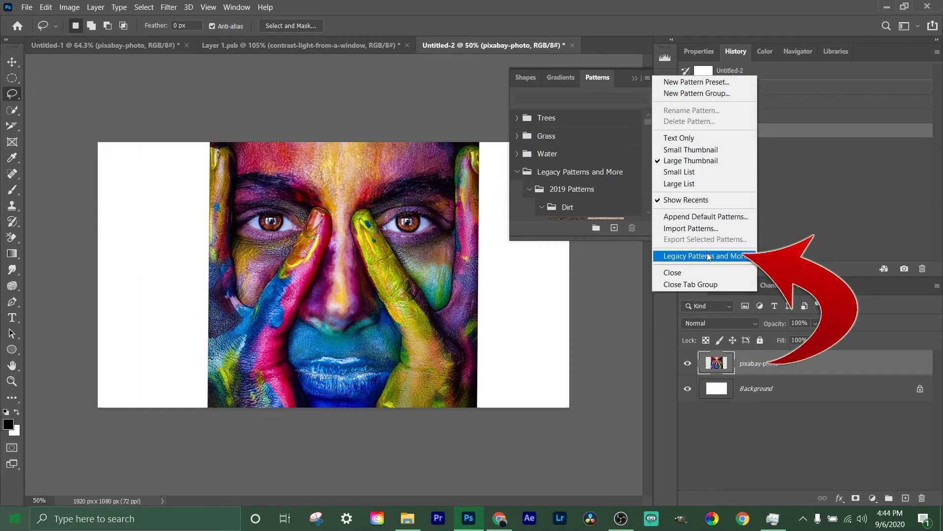
{"action": "left_click", "coordinate": [726, 257]}
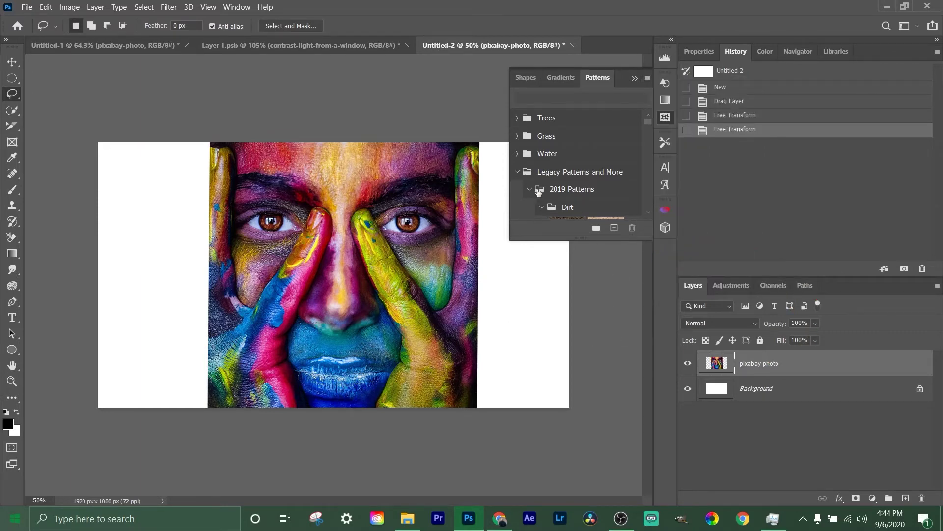
Collapse the expanded legacy pattern group and delete the duplicate Legacy Patterns and More group.
{"action": "left_click", "coordinate": [517, 172]}
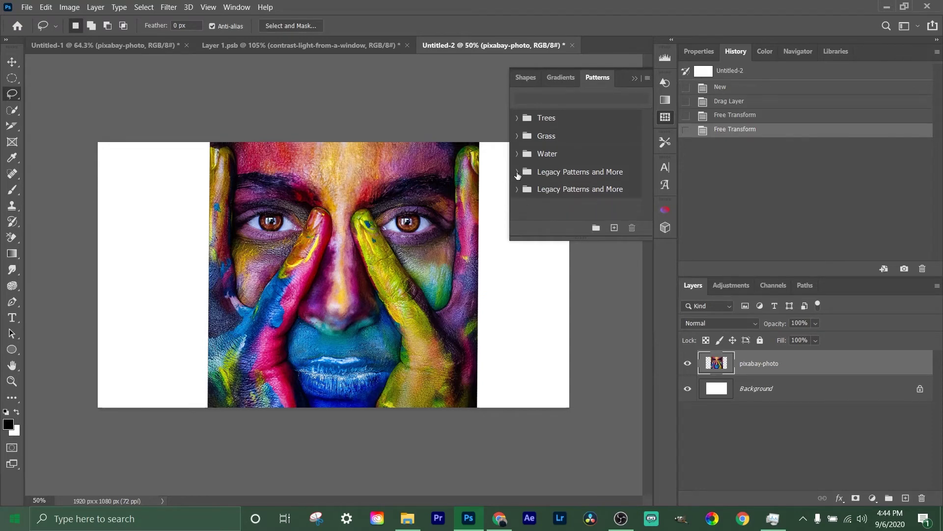
{"action": "left_click_drag", "start_coordinate": [567, 190], "coordinate": [633, 227]}
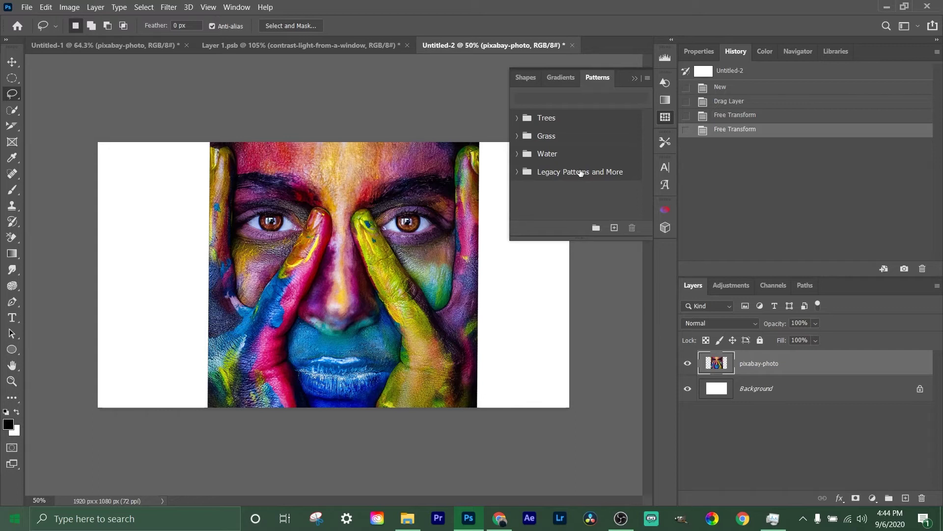
Look through the 2019 Patterns and Legacy Patterns sets in Legacy Patterns and More, and collapse the pattern presets.
{"action": "left_click", "coordinate": [517, 172]}
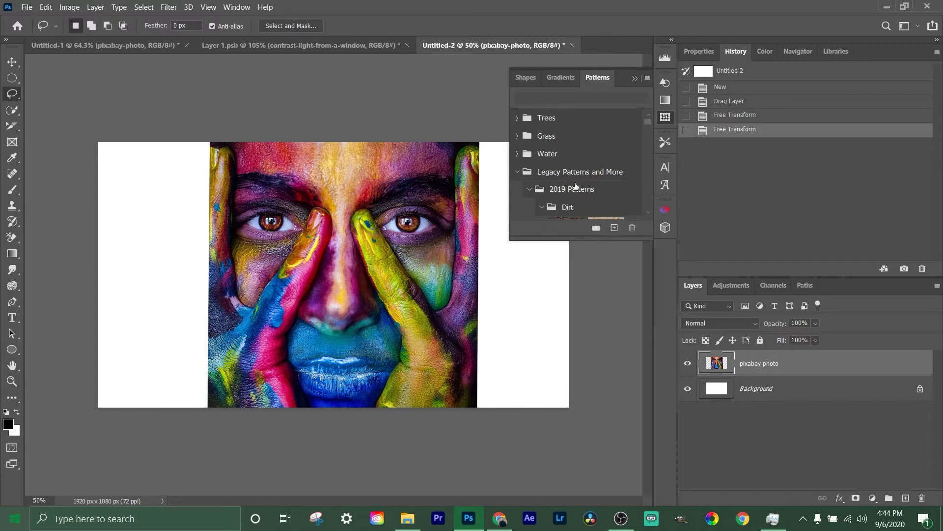
{"action": "scroll", "coordinate": [574, 187], "scroll_direction": "down", "scroll_amount": 1}
{"action": "scroll", "coordinate": [574, 192], "scroll_direction": "down", "scroll_amount": 10}
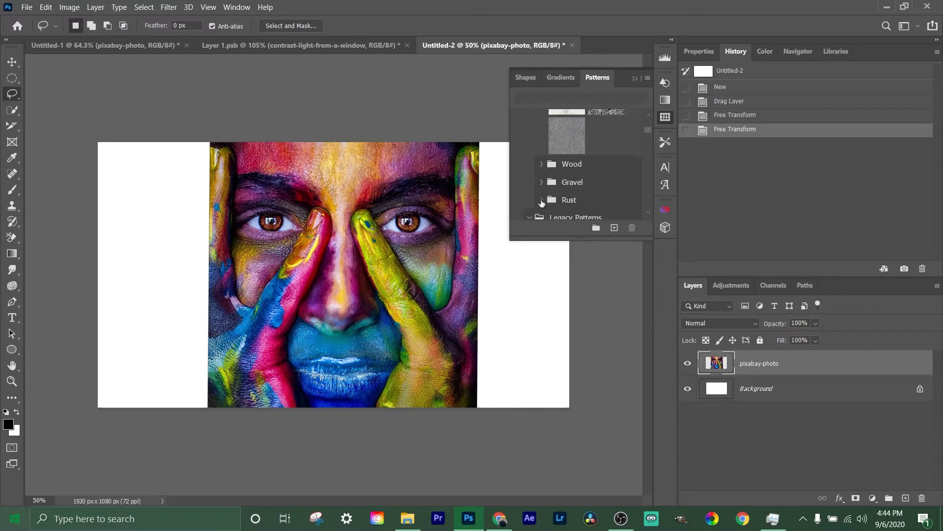
{"action": "scroll", "coordinate": [540, 206], "scroll_direction": "up", "scroll_amount": 3}
{"action": "scroll", "coordinate": [548, 164], "scroll_direction": "down", "scroll_amount": 3}
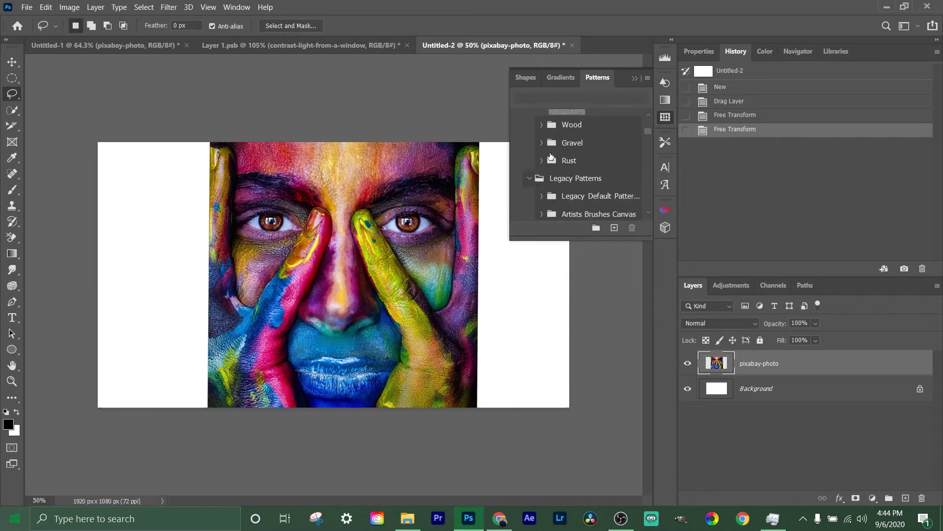
{"action": "scroll", "coordinate": [546, 163], "scroll_direction": "down", "scroll_amount": 1}
{"action": "scroll", "coordinate": [543, 163], "scroll_direction": "down", "scroll_amount": 10}
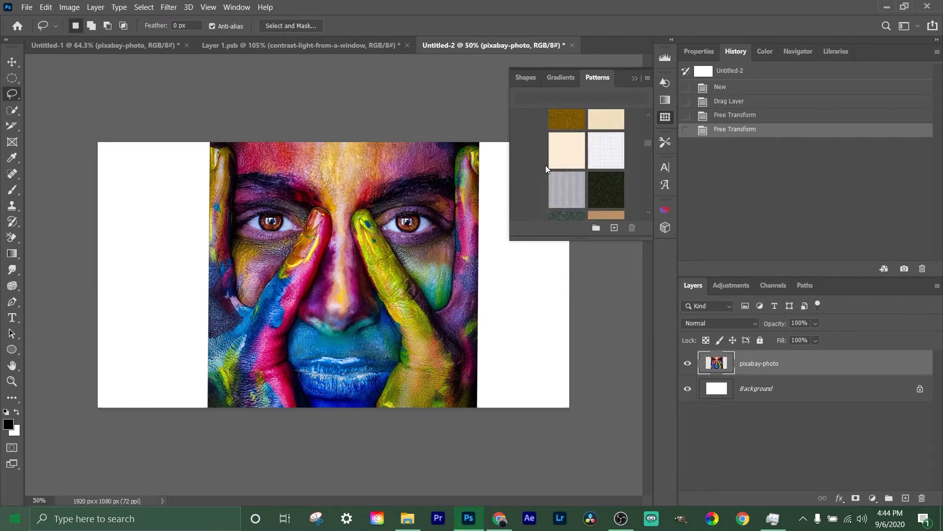
{"action": "scroll", "coordinate": [553, 169], "scroll_direction": "down", "scroll_amount": 3}
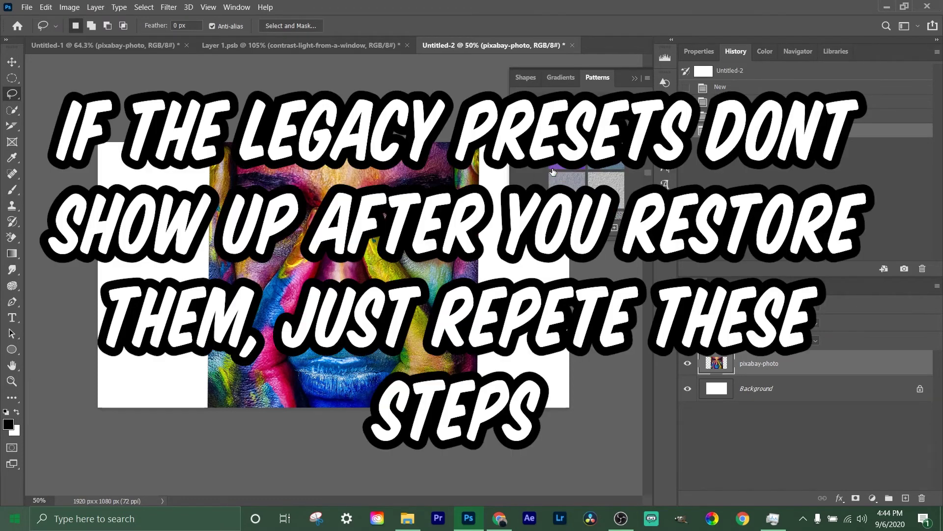
{"action": "scroll", "coordinate": [553, 172], "scroll_direction": "down", "scroll_amount": 3}
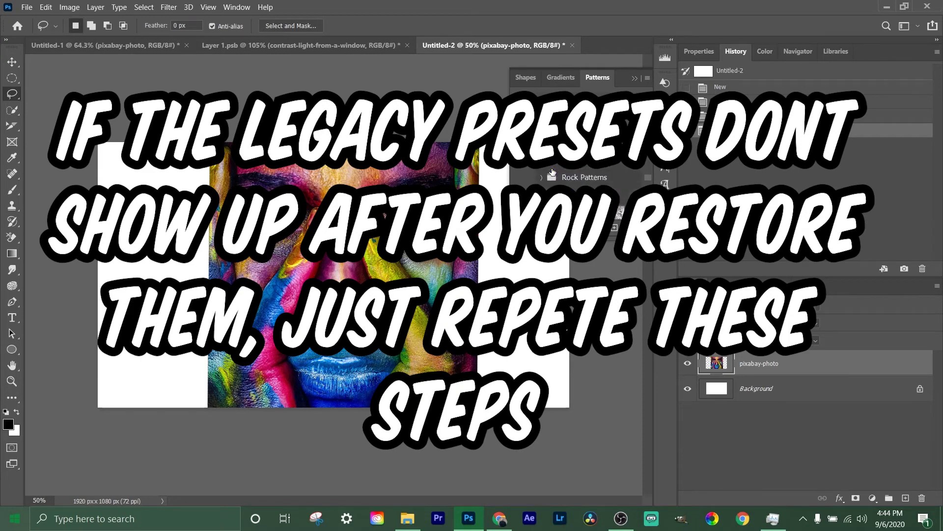
{"action": "left_click", "coordinate": [635, 78]}
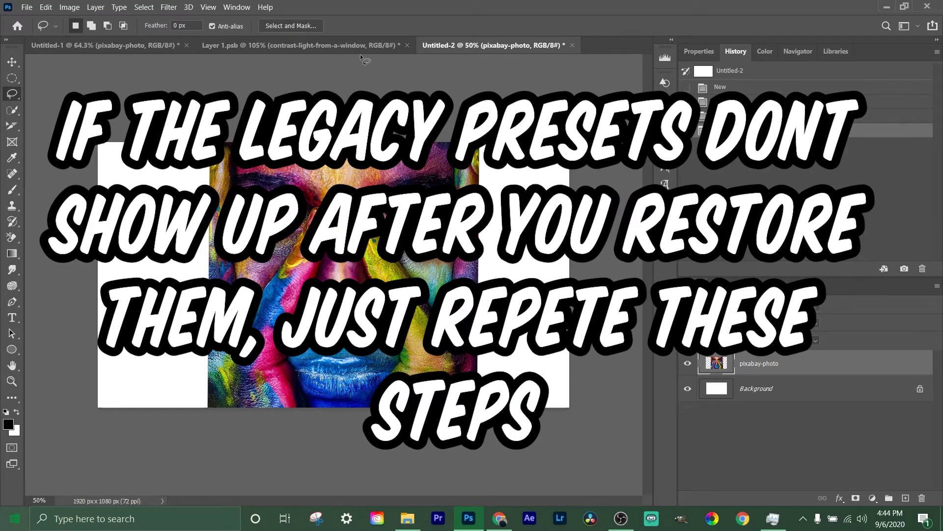
Show the shape presets and load the Legacy Shapes and More set into them.
{"action": "left_click", "coordinate": [229, 6]}
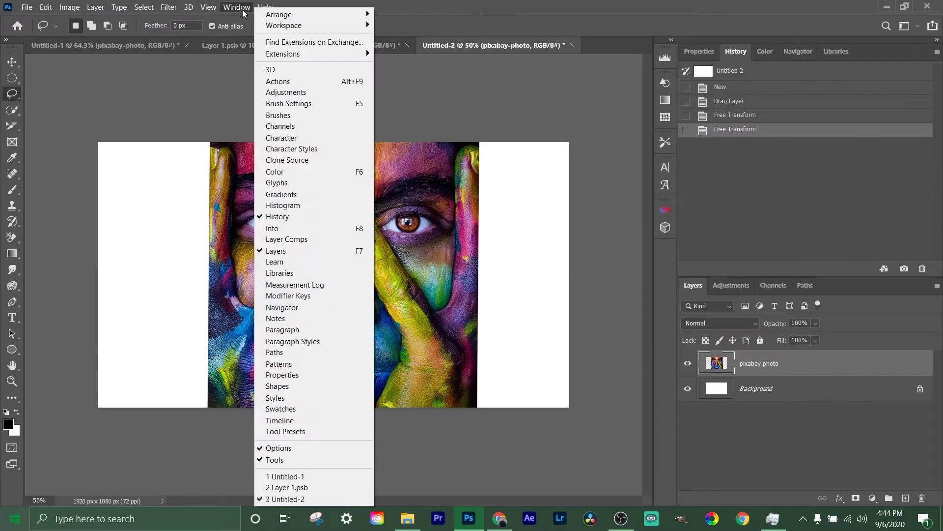
{"action": "left_click", "coordinate": [276, 387]}
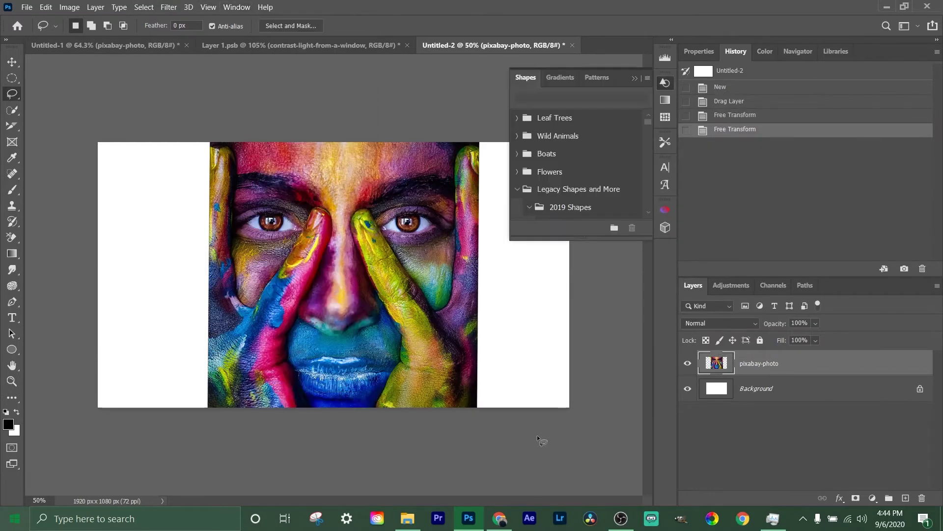
{"action": "left_click", "coordinate": [648, 78]}
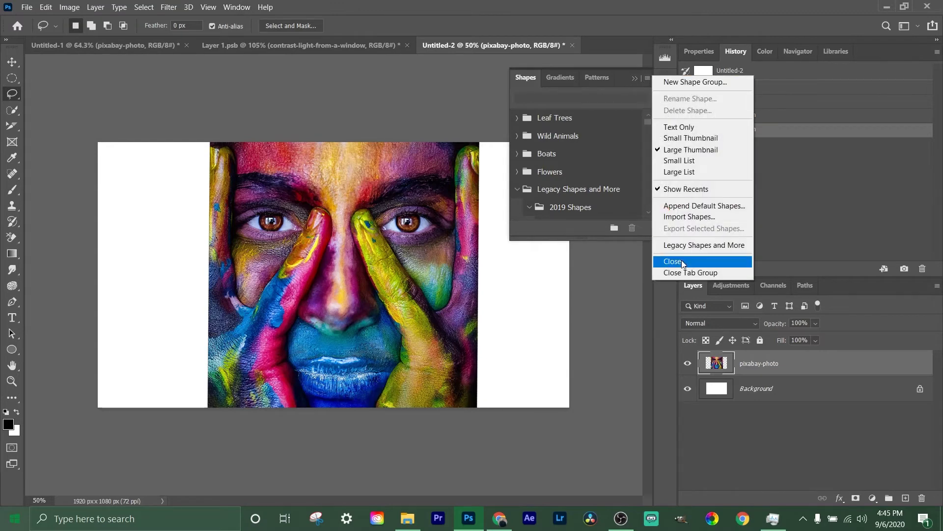
{"action": "left_click", "coordinate": [693, 246]}
Examine the Leafless Trees and Forests and Mountains groups of the 2019 Shapes set.
{"action": "scroll", "coordinate": [541, 187], "scroll_direction": "down", "scroll_amount": 2}
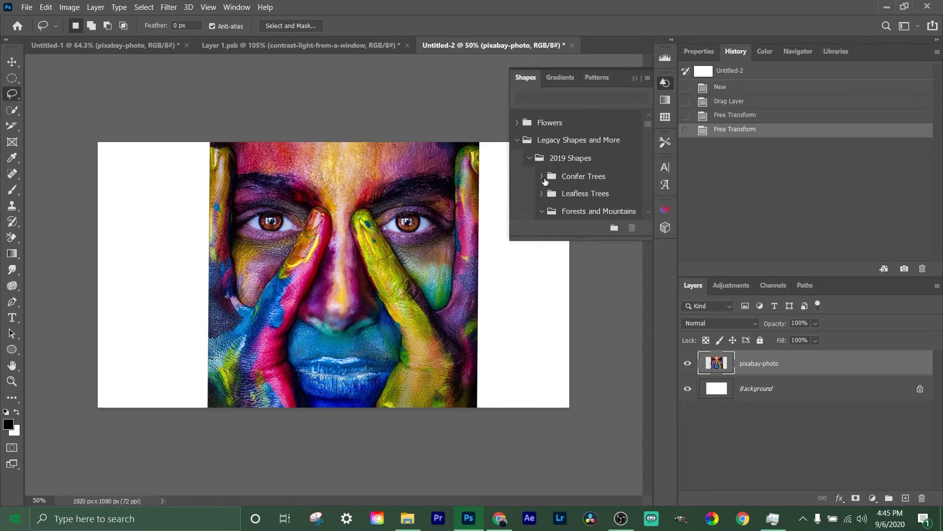
{"action": "left_click", "coordinate": [542, 194]}
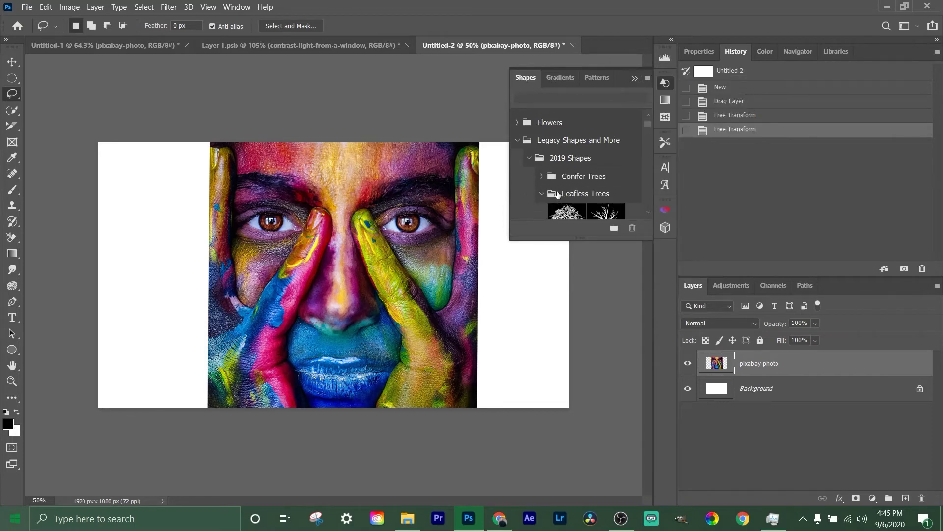
{"action": "scroll", "coordinate": [557, 195], "scroll_direction": "down", "scroll_amount": 5}
{"action": "scroll", "coordinate": [557, 196], "scroll_direction": "down", "scroll_amount": 5}
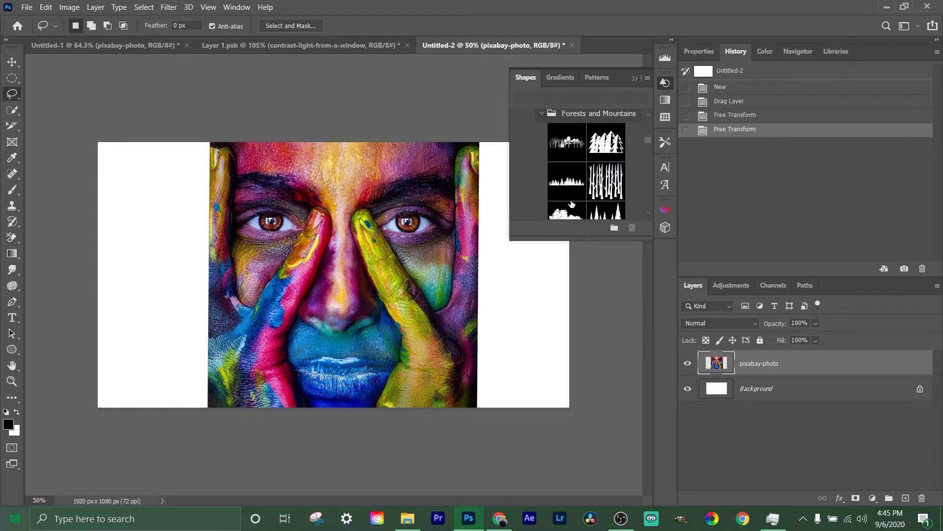
{"action": "scroll", "coordinate": [542, 176], "scroll_direction": "down", "scroll_amount": 3}
{"action": "scroll", "coordinate": [570, 176], "scroll_direction": "down", "scroll_amount": 3}
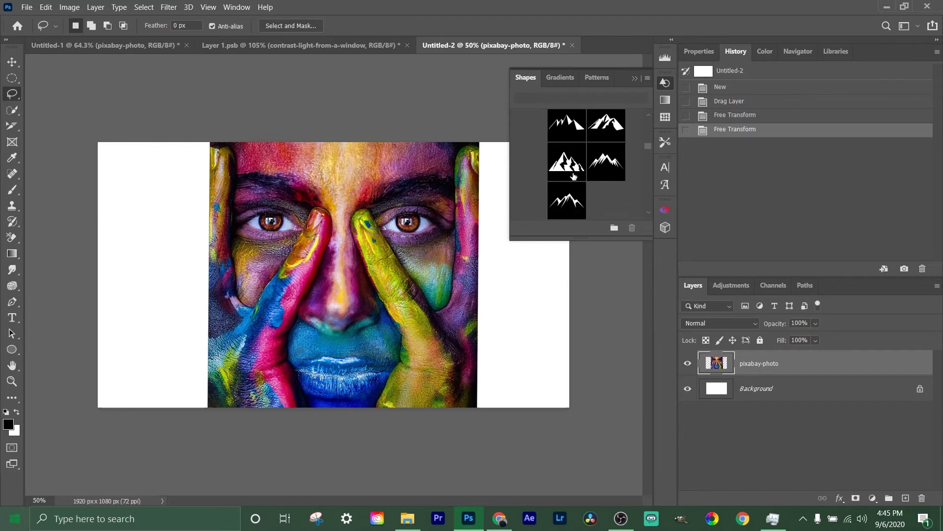
{"action": "scroll", "coordinate": [575, 176], "scroll_direction": "down", "scroll_amount": 4}
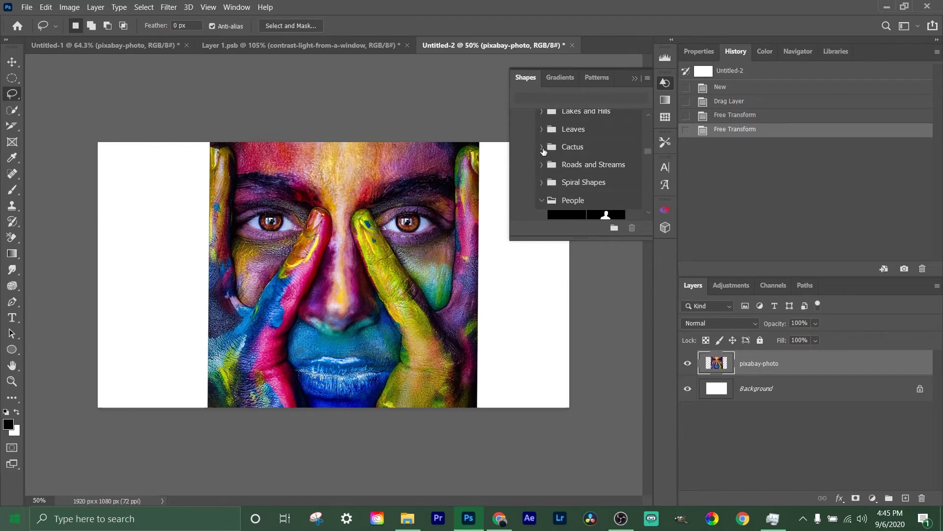
Expand the Cactus group and look through the People, Buildings and Vehicles 2 shapes.
{"action": "left_click", "coordinate": [542, 147]}
{"action": "scroll", "coordinate": [580, 167], "scroll_direction": "down", "scroll_amount": 3}
{"action": "left_click", "coordinate": [541, 162]}
{"action": "left_click", "coordinate": [541, 162]}
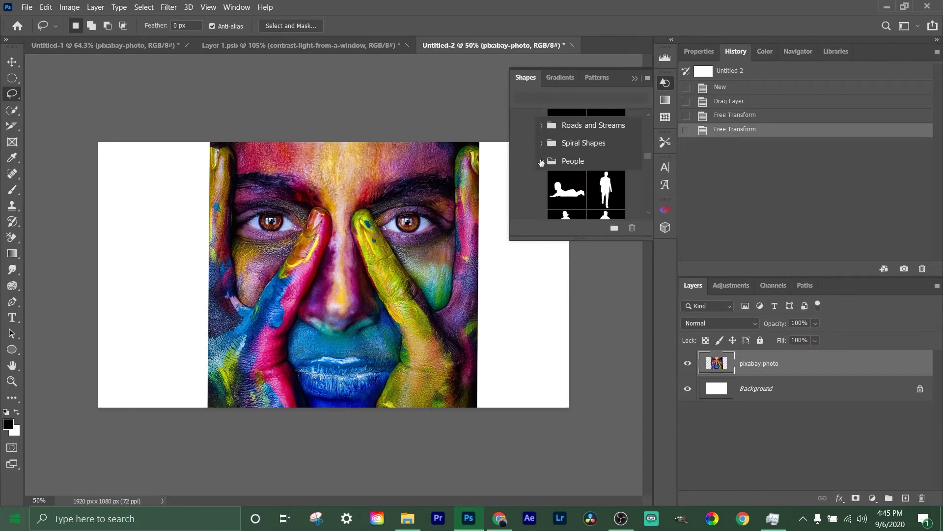
{"action": "scroll", "coordinate": [563, 171], "scroll_direction": "down", "scroll_amount": 1}
{"action": "scroll", "coordinate": [555, 171], "scroll_direction": "down", "scroll_amount": 6}
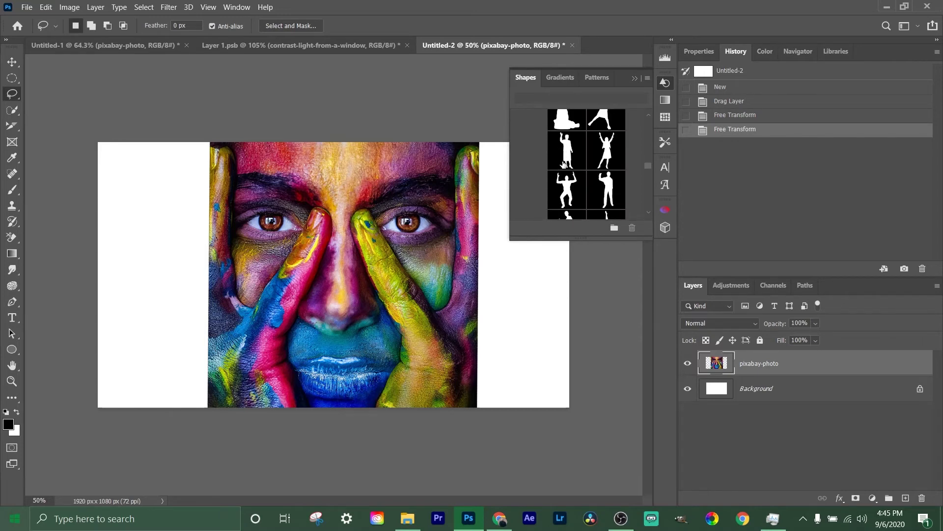
{"action": "scroll", "coordinate": [585, 182], "scroll_direction": "down", "scroll_amount": 2}
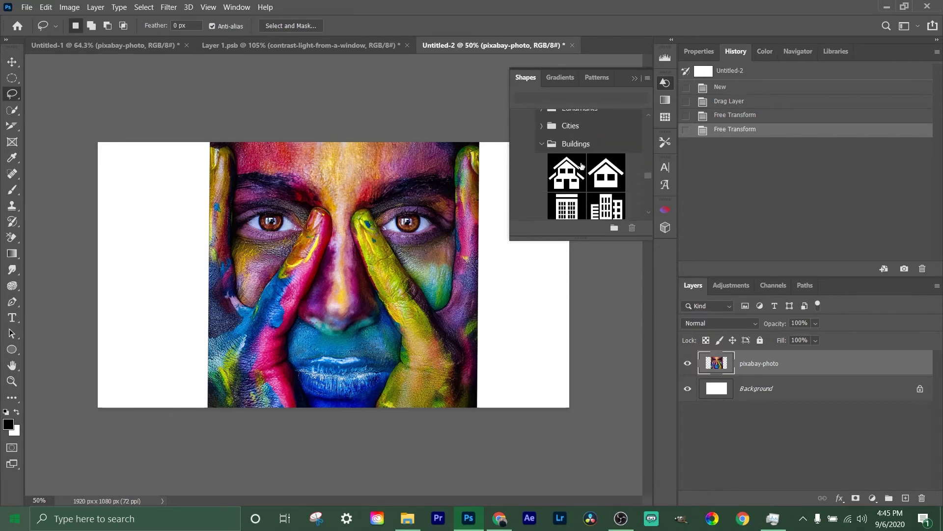
{"action": "scroll", "coordinate": [557, 167], "scroll_direction": "down", "scroll_amount": 6}
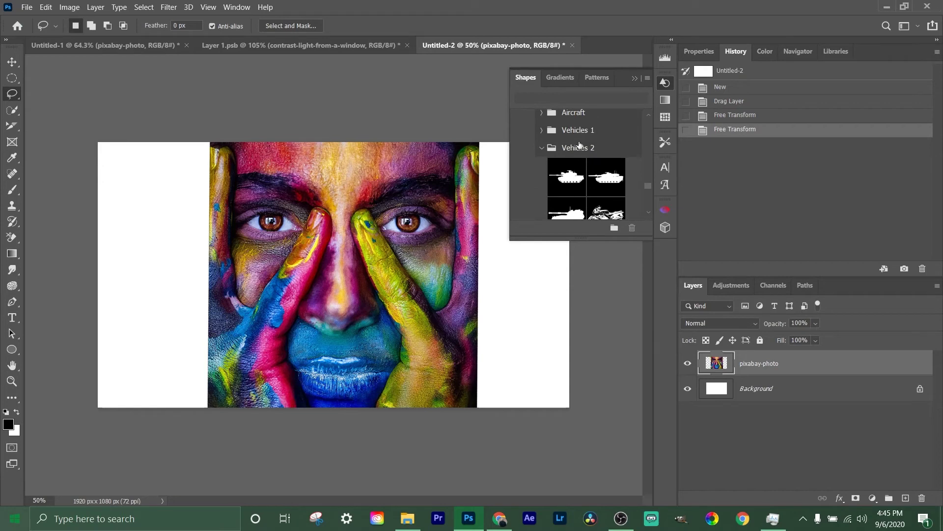
{"action": "scroll", "coordinate": [566, 137], "scroll_direction": "down", "scroll_amount": 8}
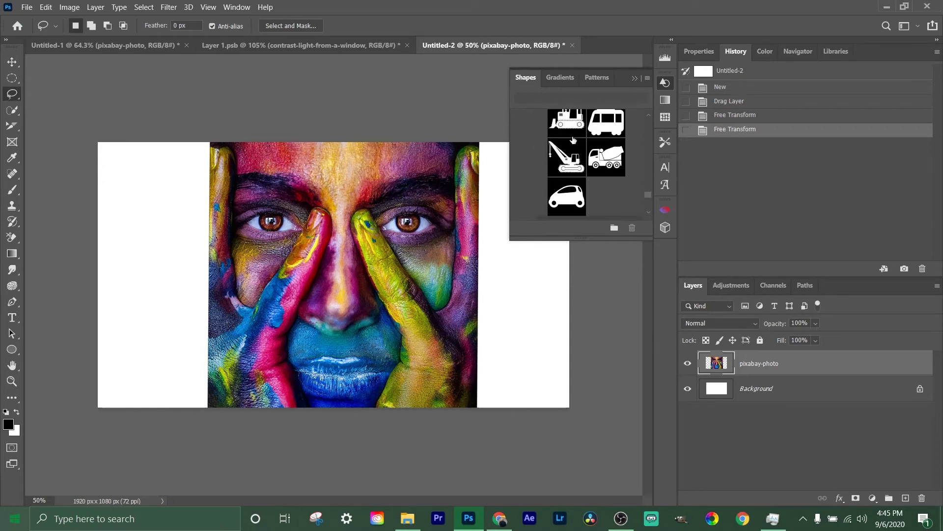
Look through the remaining 2019 Shapes groups, expanding Playing Cards Suits and Signs, and collapse the shape presets.
{"action": "scroll", "coordinate": [570, 151], "scroll_direction": "down", "scroll_amount": 3}
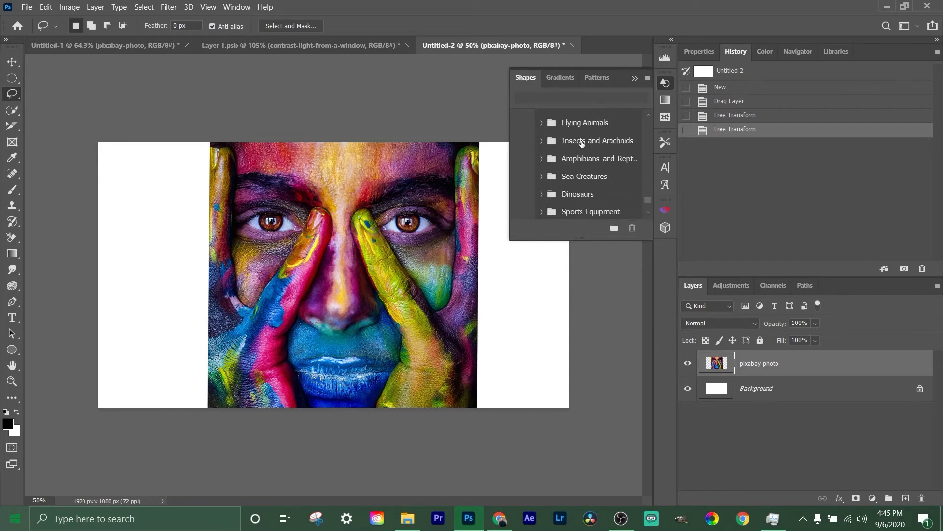
{"action": "scroll", "coordinate": [590, 166], "scroll_direction": "down", "scroll_amount": 2}
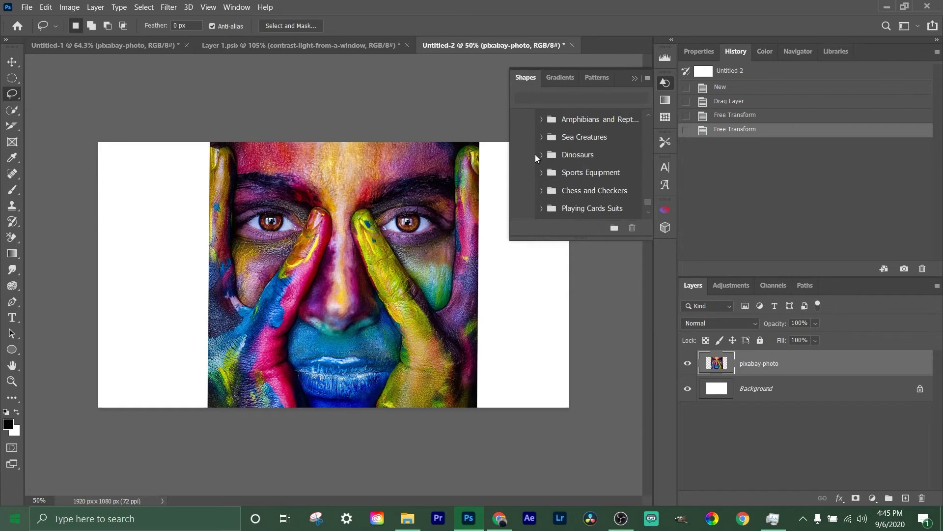
{"action": "scroll", "coordinate": [568, 155], "scroll_direction": "down", "scroll_amount": 3}
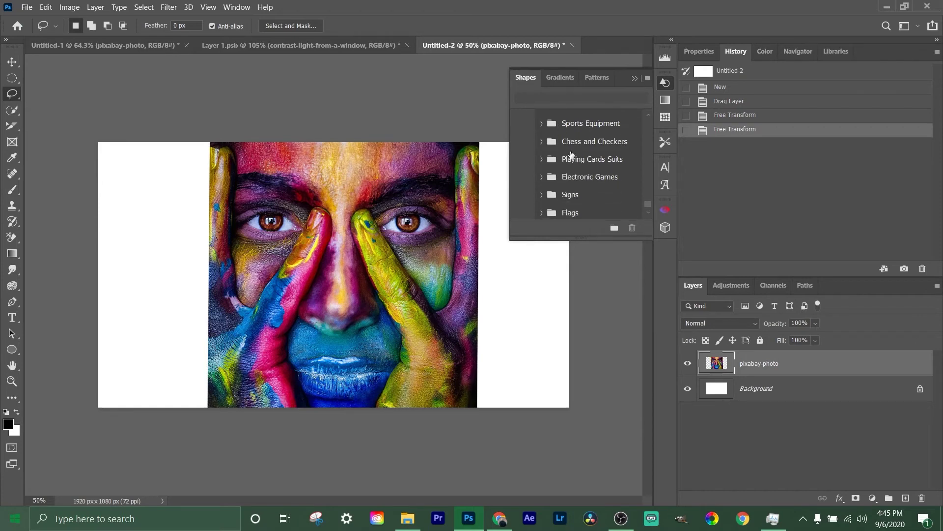
{"action": "scroll", "coordinate": [583, 170], "scroll_direction": "down", "scroll_amount": 2}
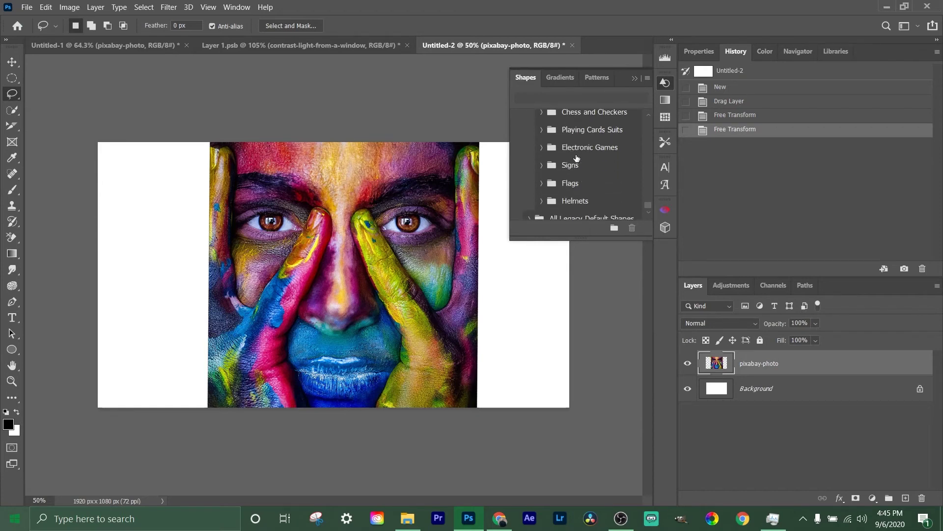
{"action": "left_click", "coordinate": [542, 130]}
{"action": "scroll", "coordinate": [565, 167], "scroll_direction": "down", "scroll_amount": 4}
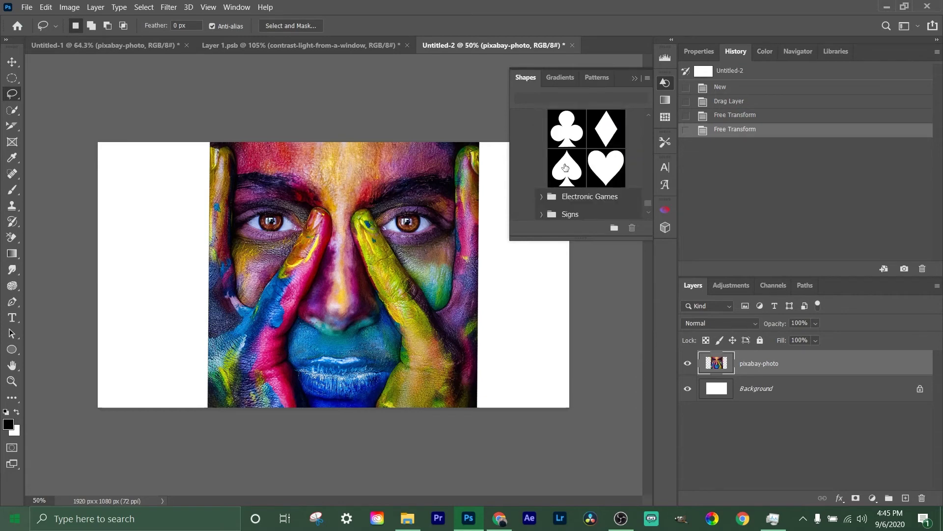
{"action": "left_click", "coordinate": [542, 165]}
{"action": "scroll", "coordinate": [582, 181], "scroll_direction": "down", "scroll_amount": 2}
{"action": "scroll", "coordinate": [582, 180], "scroll_direction": "down", "scroll_amount": 3}
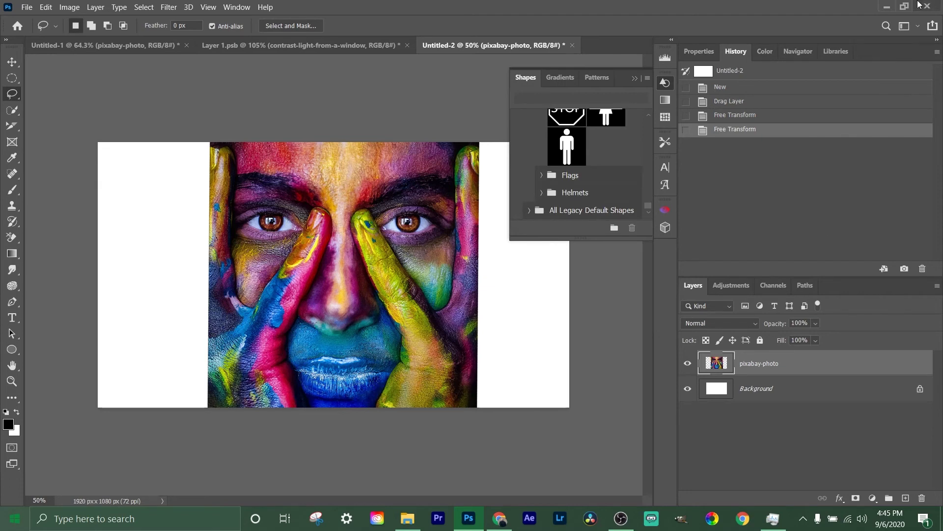
{"action": "left_click", "coordinate": [635, 76]}
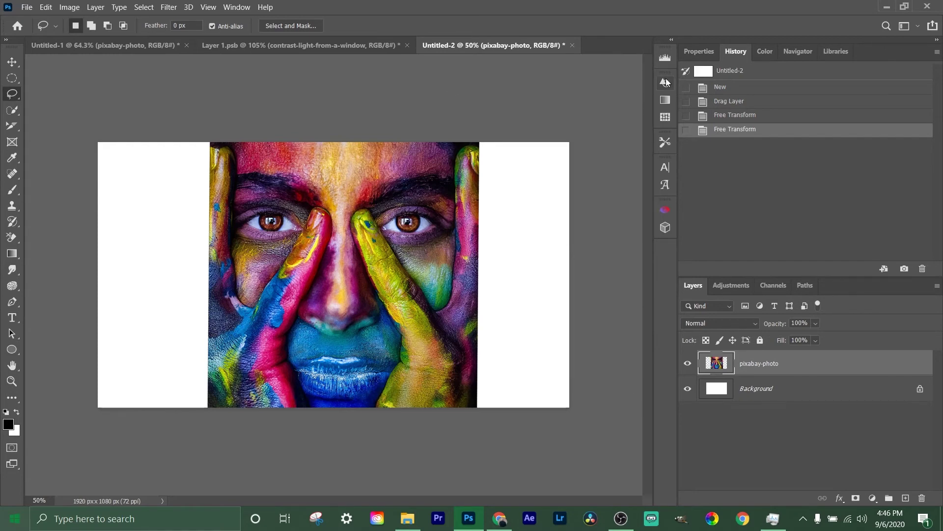
Show the glyphs, check their options for a legacy set and collapse them again.
{"action": "left_click", "coordinate": [238, 7]}
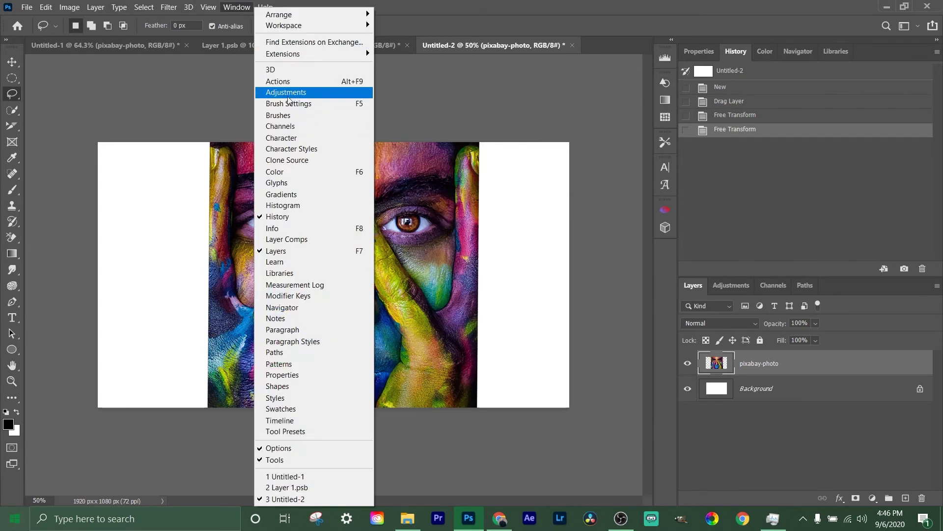
{"action": "left_click", "coordinate": [283, 182]}
{"action": "left_click", "coordinate": [647, 163]}
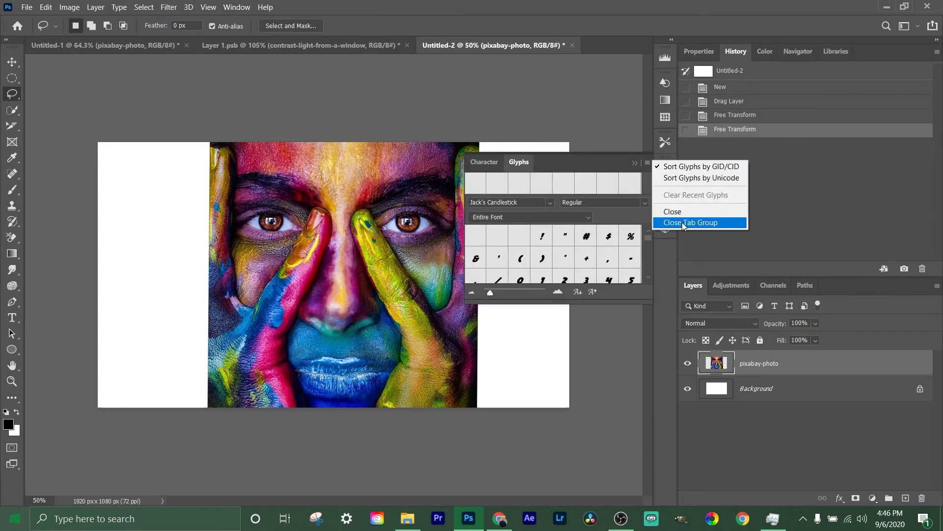
{"action": "left_click", "coordinate": [647, 164]}
{"action": "left_click", "coordinate": [636, 163]}
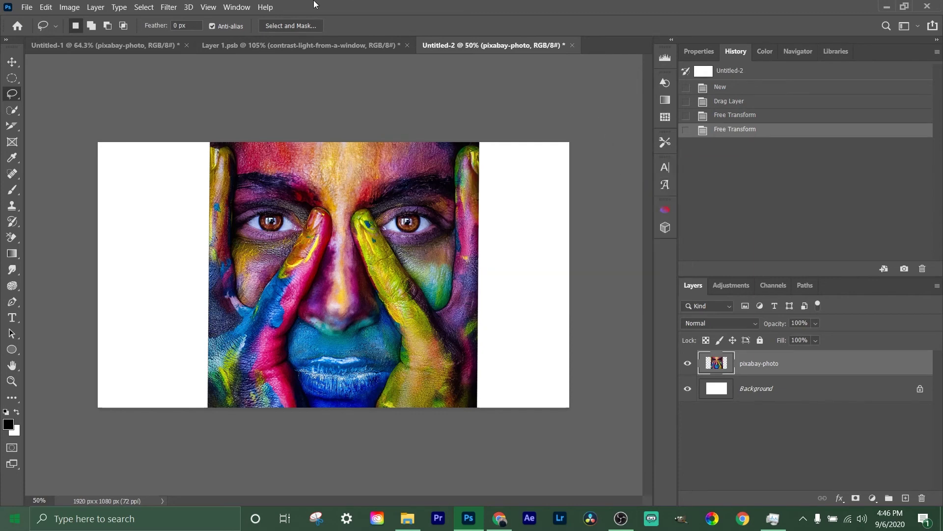
{"action": "left_click", "coordinate": [240, 9]}
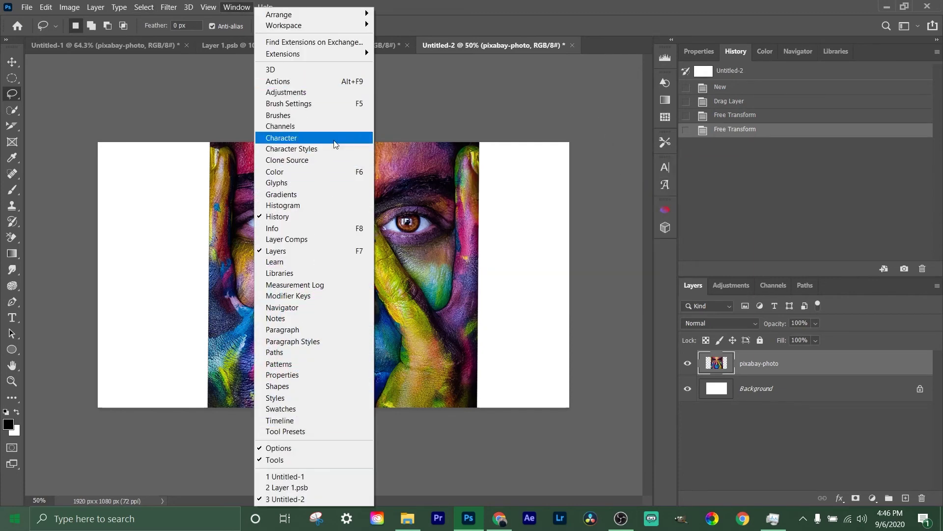
{"action": "left_click", "coordinate": [570, 86]}
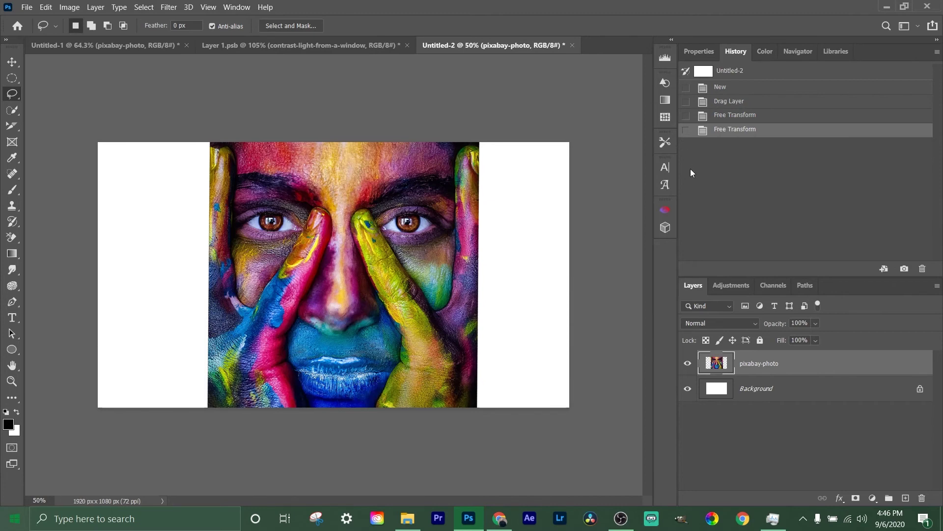